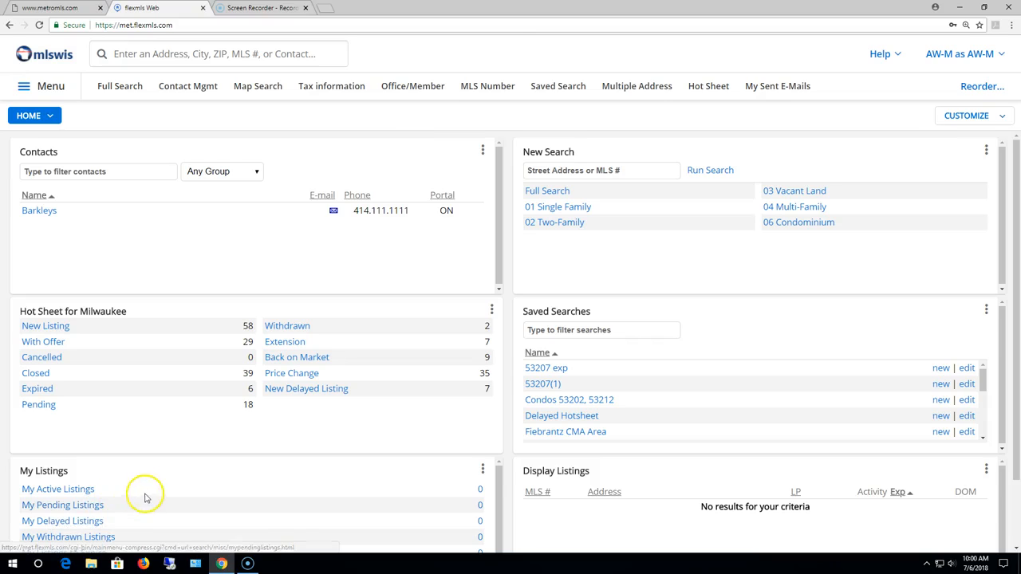
# - Open the Wiredata tax system from flexmls and start an owner name search in Milwaukee County
pyautogui.click(50, 88)
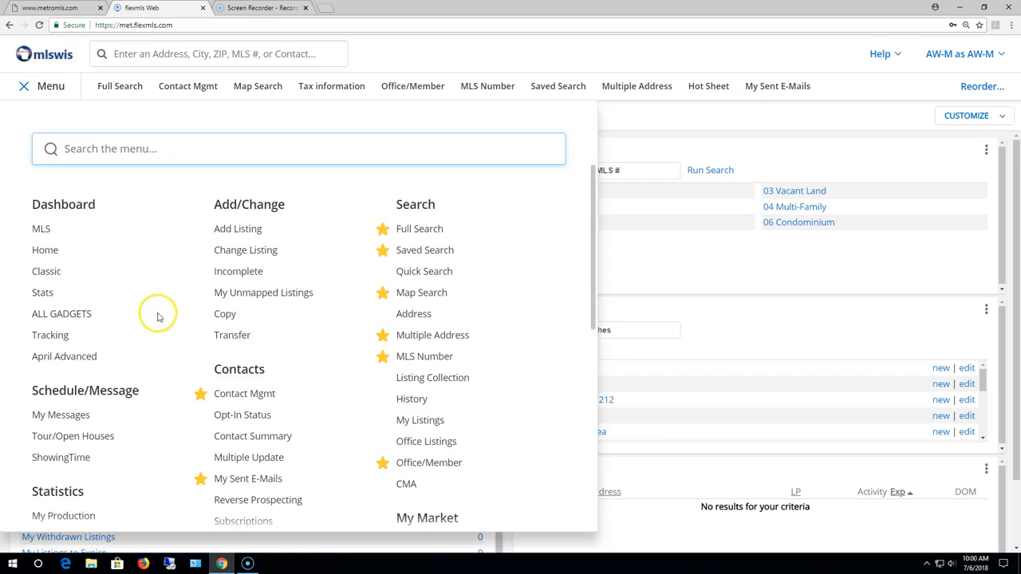
pyautogui.scroll(-3, 155, 314)
pyautogui.click(72, 462)
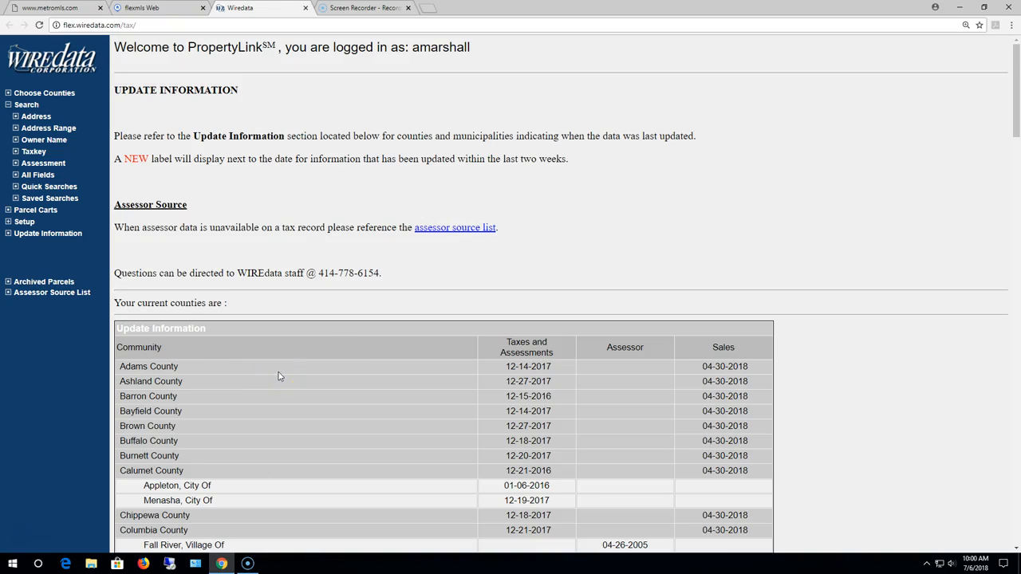
pyautogui.click(52, 139)
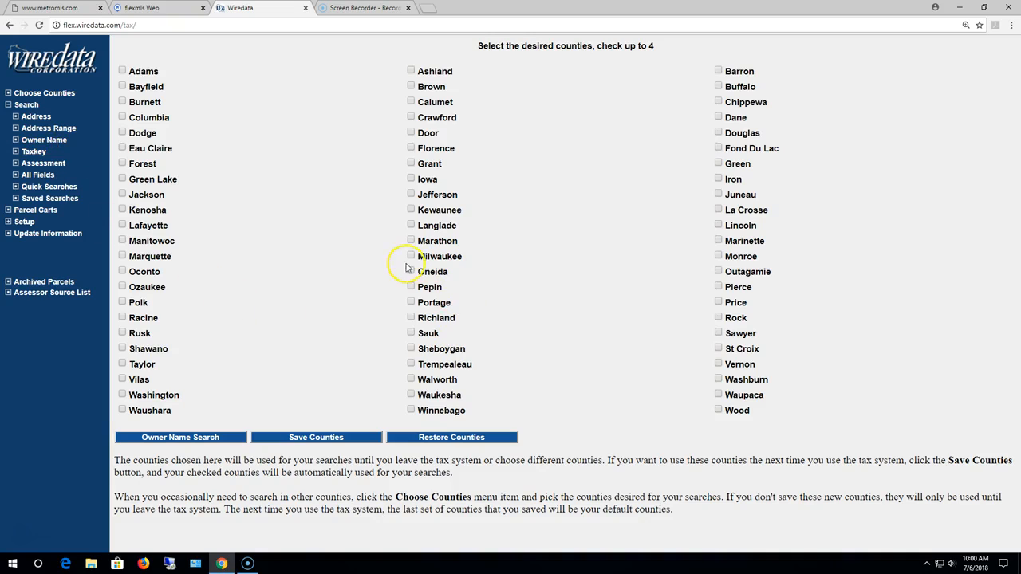
pyautogui.click(212, 437)
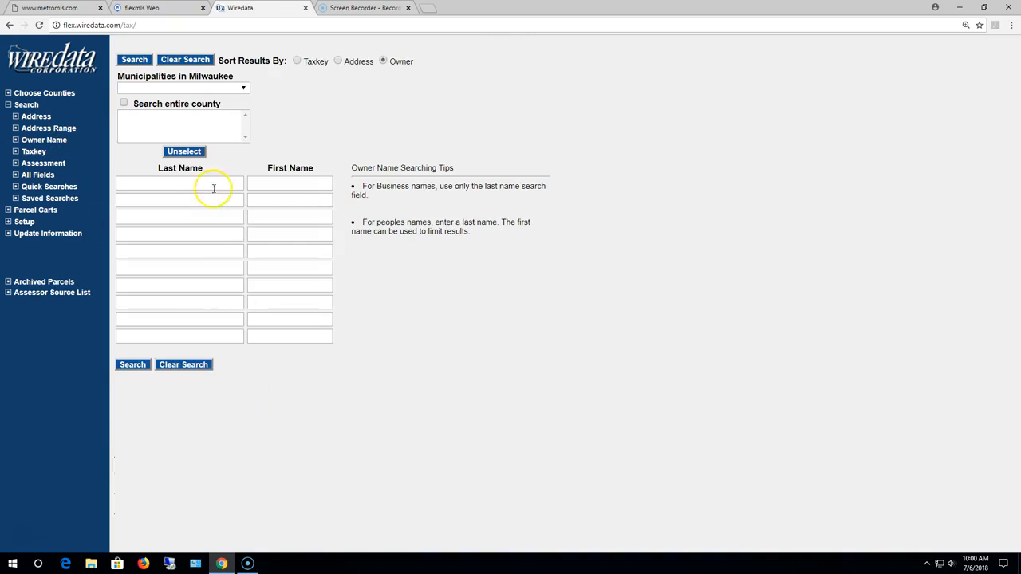
# - Search the City of Milwaukee for parcels by the owner's last name
pyautogui.click(200, 89)
pyautogui.click(167, 214)
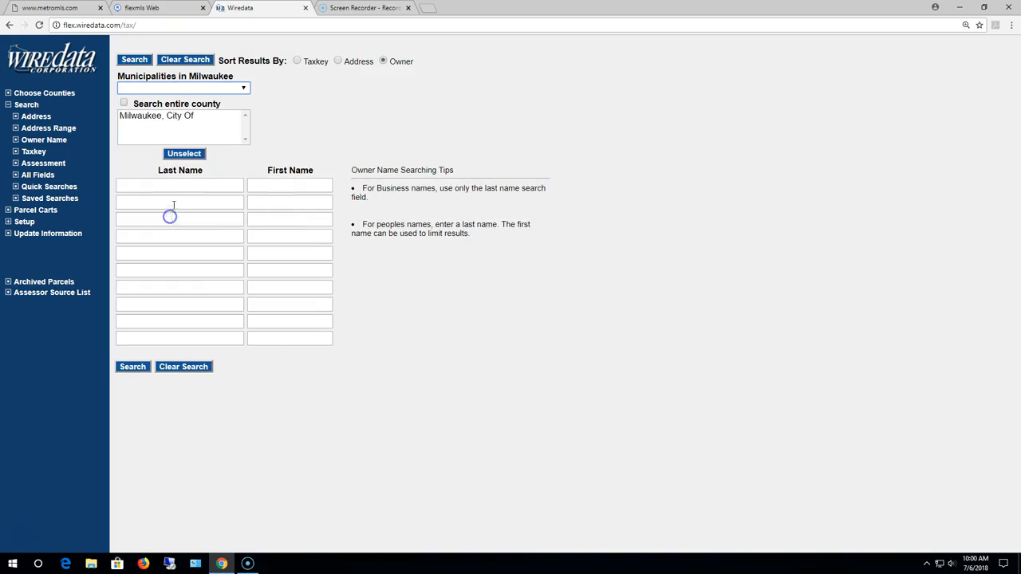
pyautogui.click(151, 186)
pyautogui.click(148, 201)
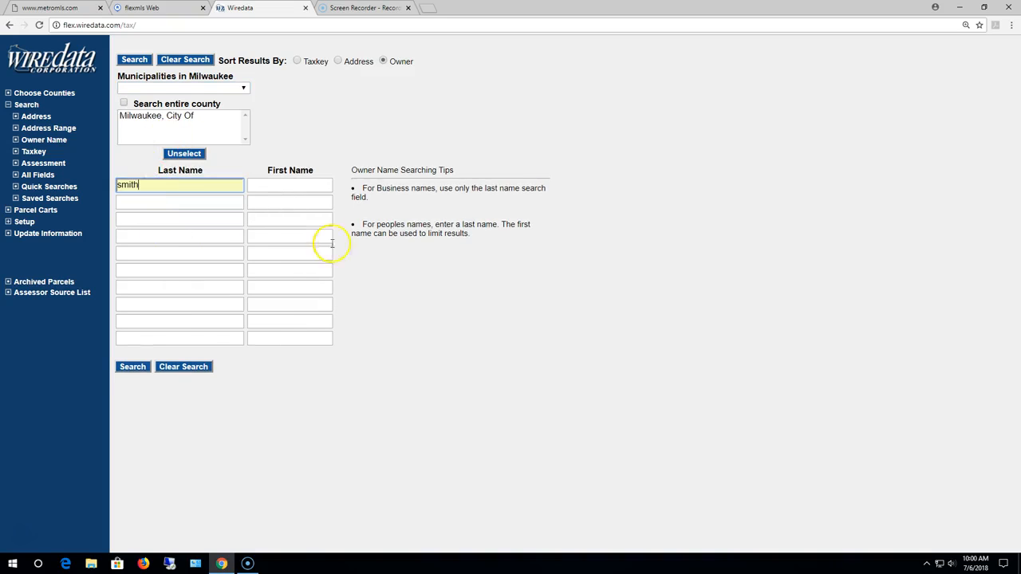
pyautogui.click(133, 366)
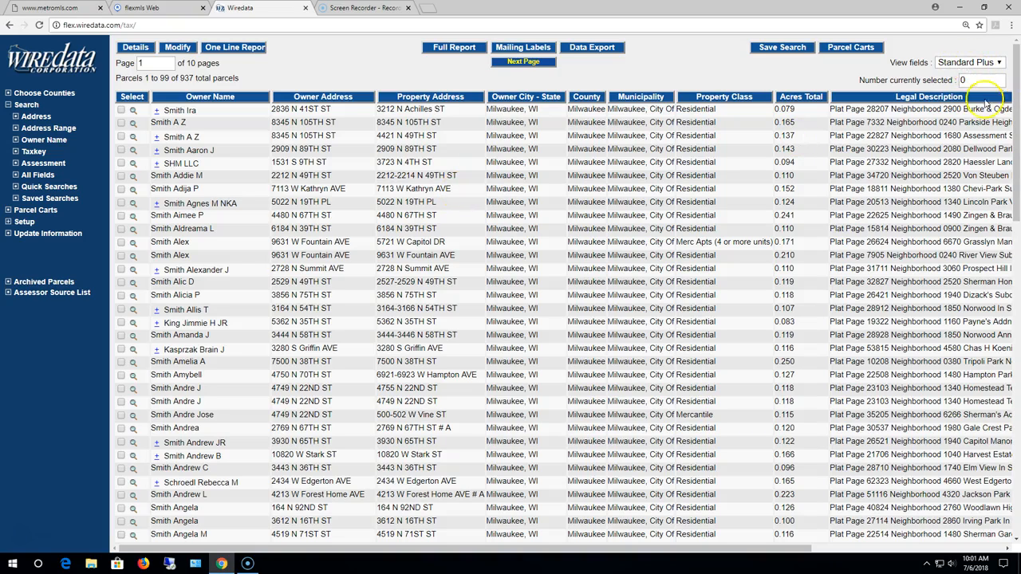
# - Switch the parcel results to the Standard view fields
pyautogui.click(975, 64)
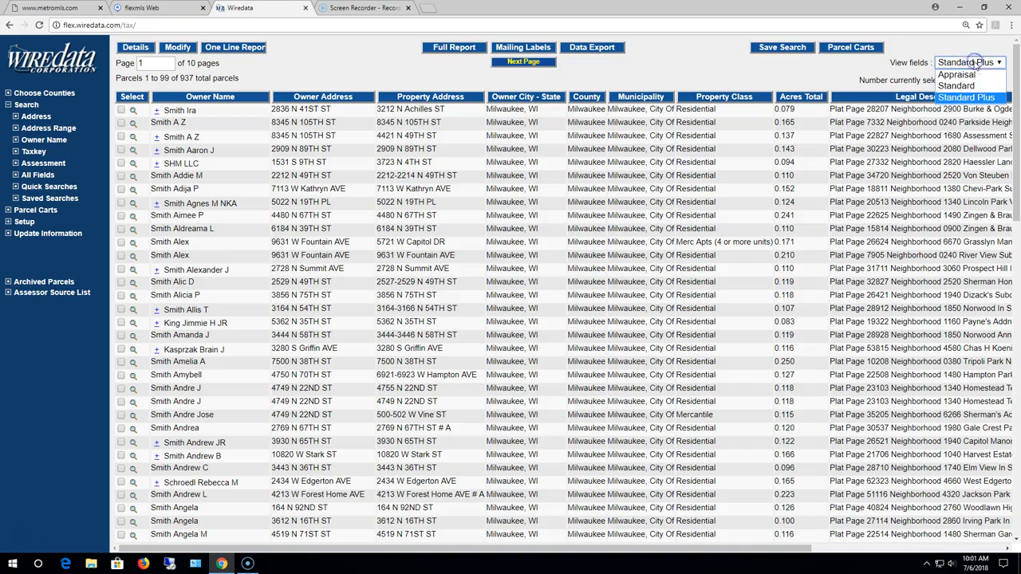
pyautogui.click(957, 86)
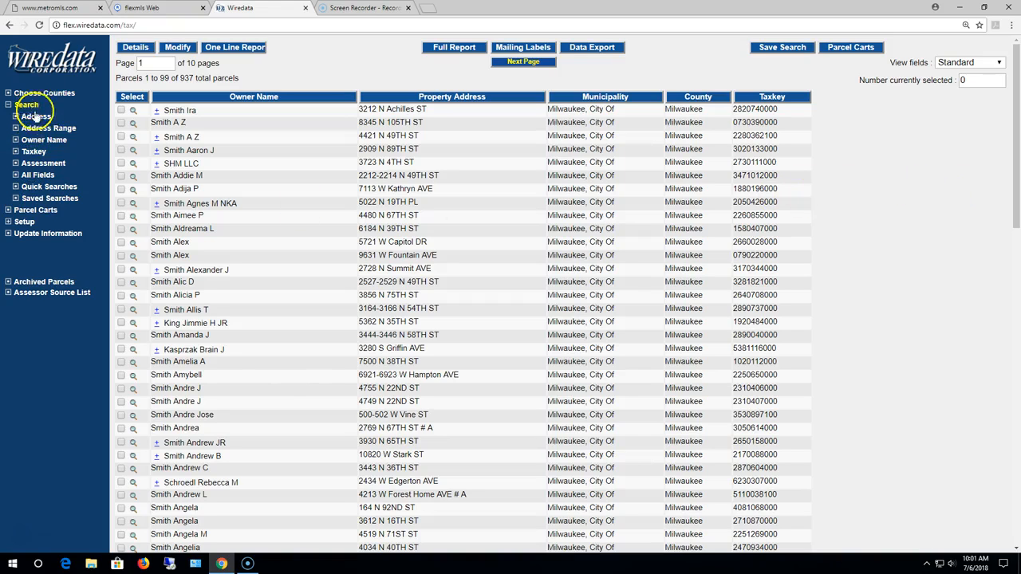
# - Open the browse views setup and review the fields displayed by the Standard Plus and Appraisal views
pyautogui.click(24, 222)
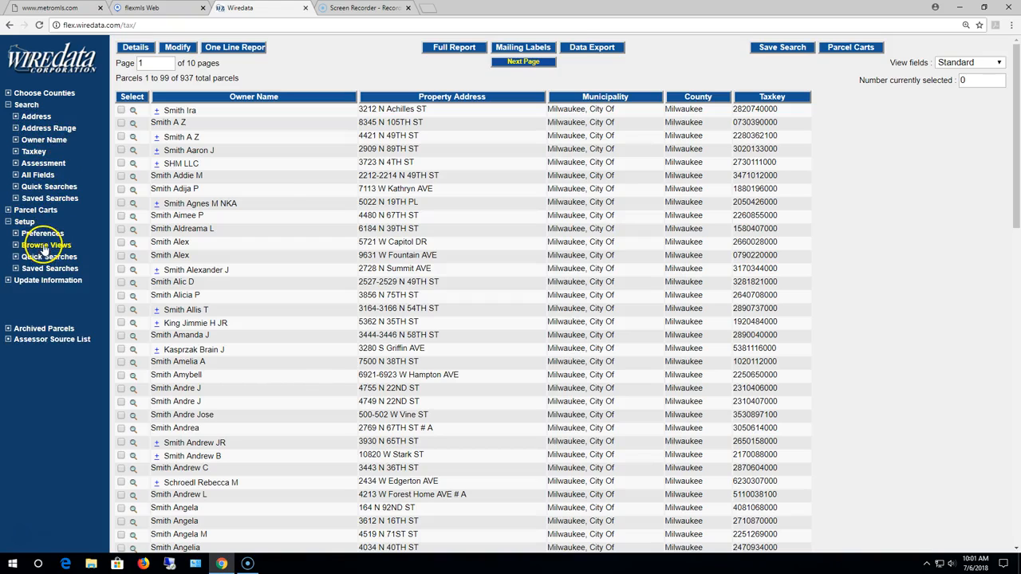
pyautogui.click(44, 246)
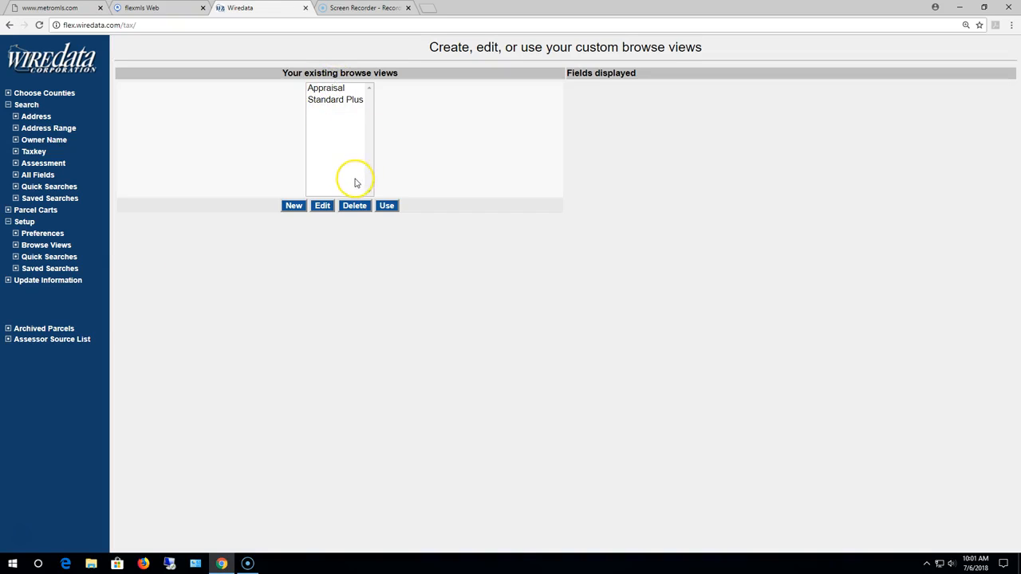
pyautogui.click(347, 102)
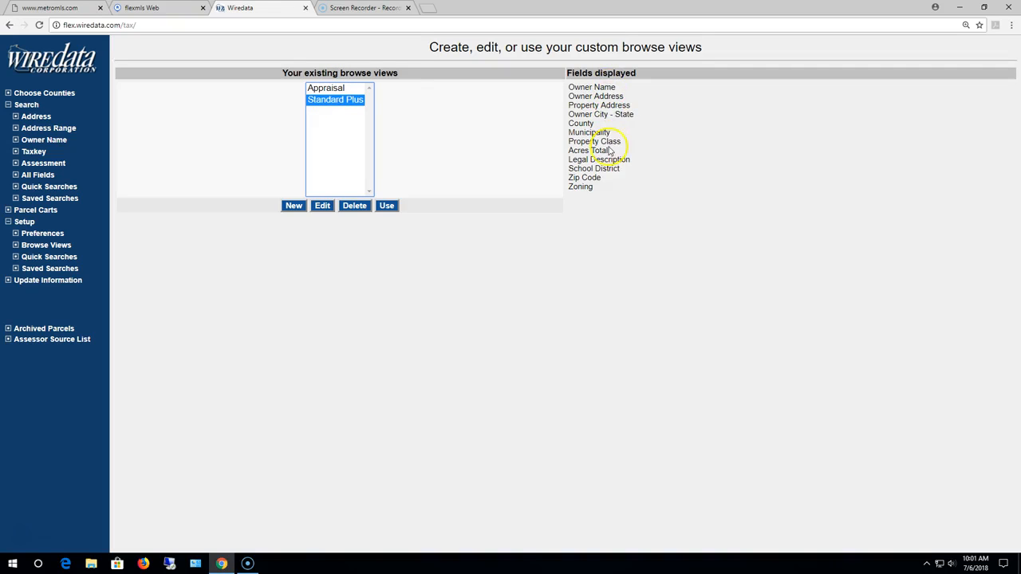
pyautogui.click(328, 89)
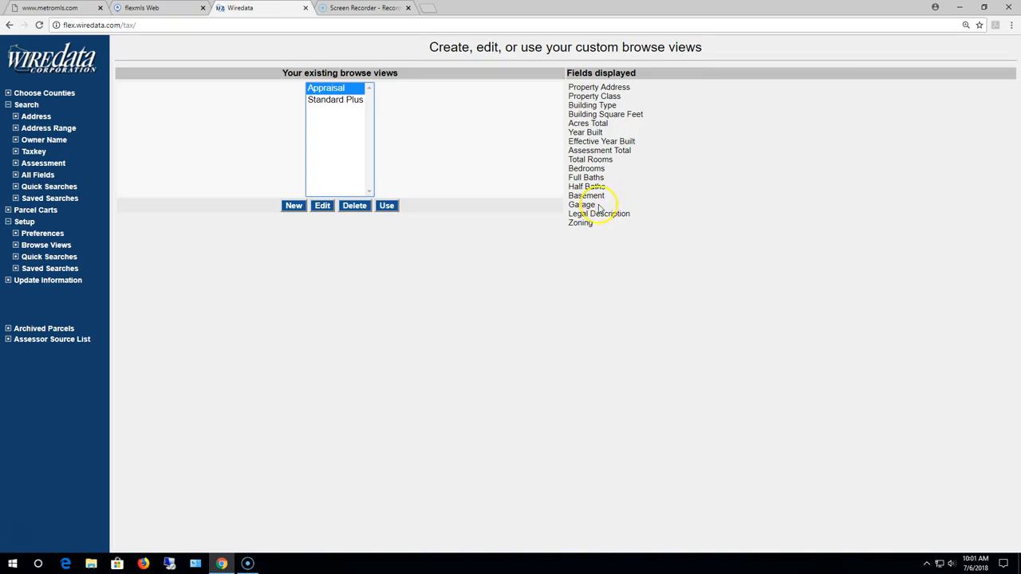
# - Start a new custom browse view and name it Test View
pyautogui.click(293, 206)
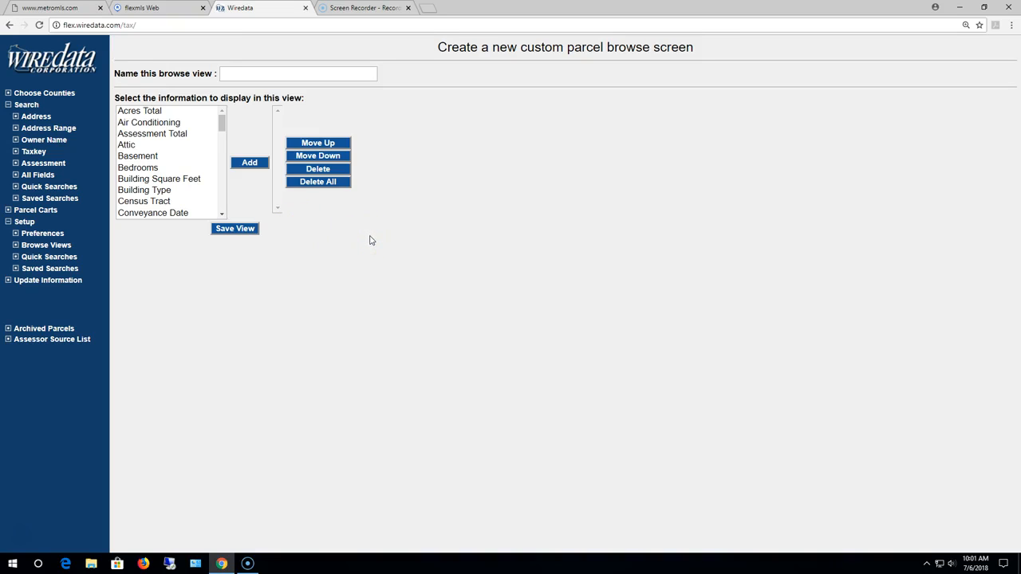
pyautogui.click(282, 73)
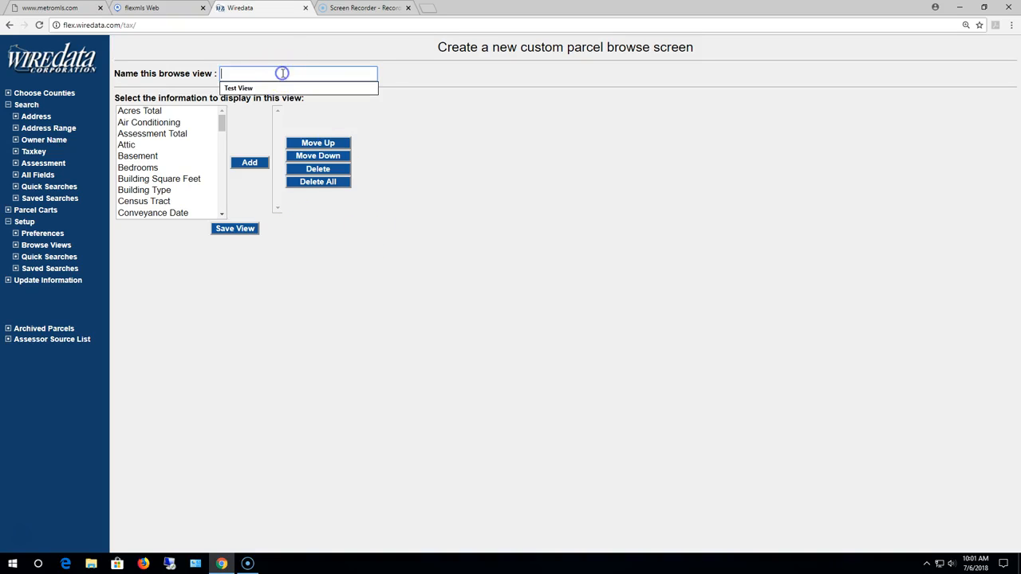
pyautogui.click(253, 87)
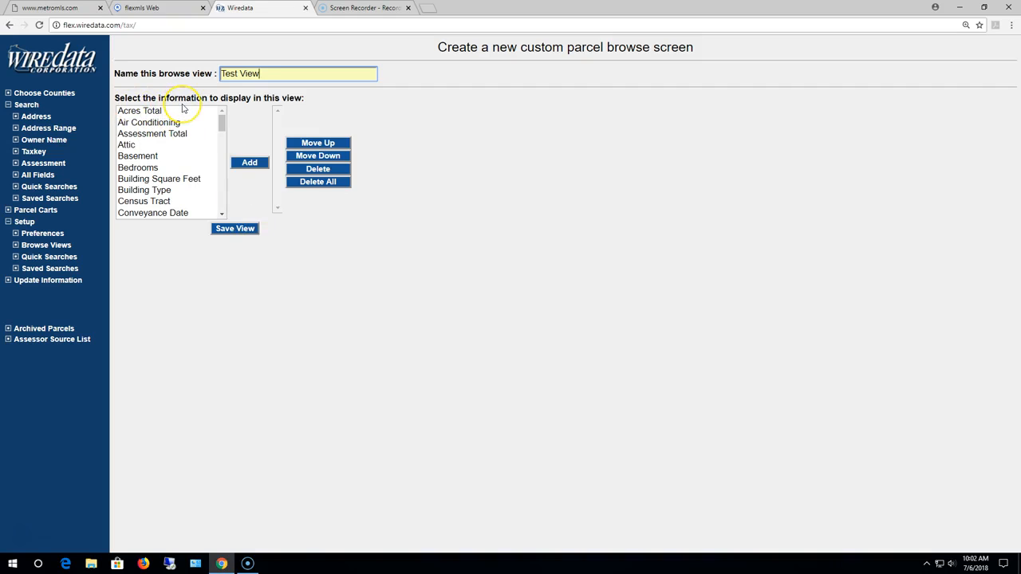
# - Add the Acres Total field to the new browse view
pyautogui.moveTo(222, 122)
pyautogui.mouseDown()
pyautogui.moveTo(223, 207)
pyautogui.moveTo(227, 121)
pyautogui.mouseUp()
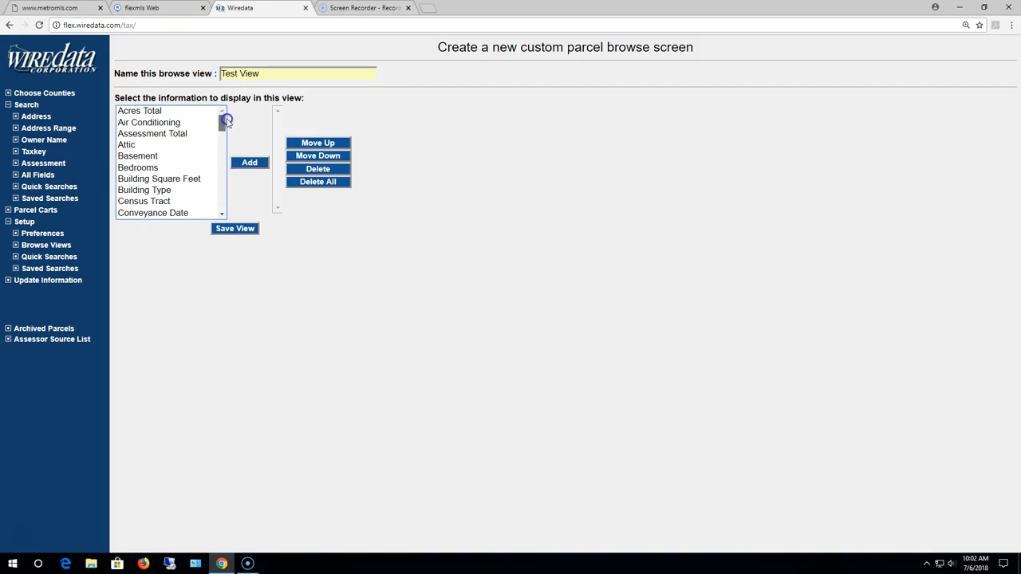
pyautogui.click(153, 112)
pyautogui.click(250, 163)
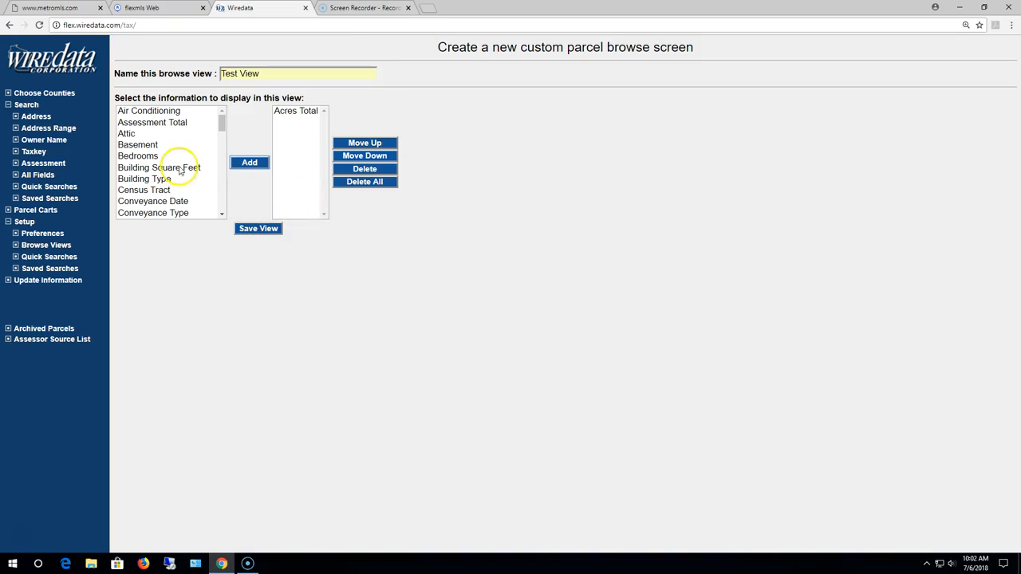
# - Select Basement, Bedrooms, Building Square Feet and County together among the available fields
pyautogui.click(154, 147)
pyautogui.keyDown('shift'); pyautogui.click(155, 157); pyautogui.keyUp('shift')
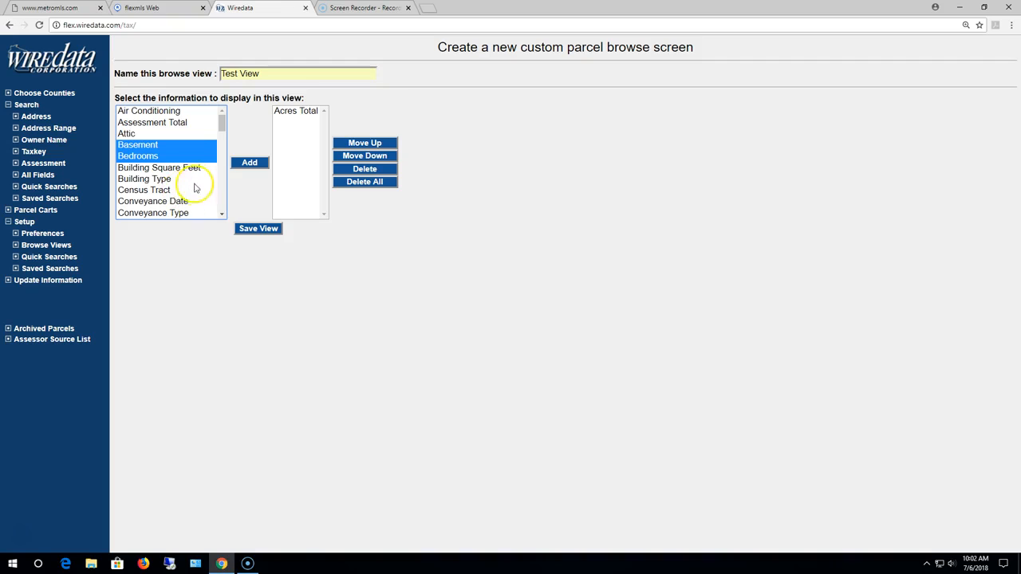
pyautogui.keyDown('shift'); pyautogui.click(194, 169); pyautogui.keyUp('shift')
pyautogui.click(222, 215)
pyautogui.click(222, 214)
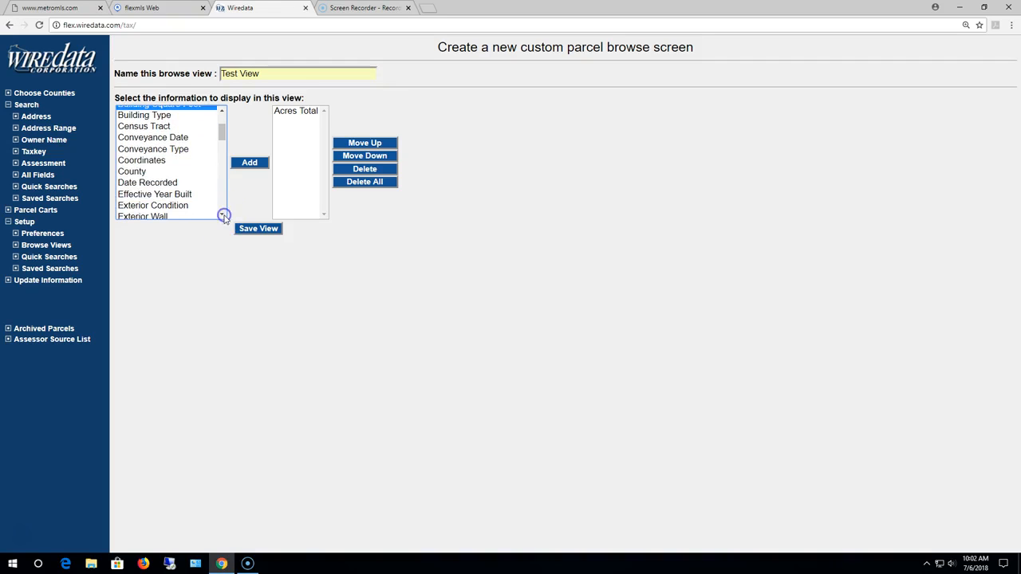
pyautogui.click(159, 171)
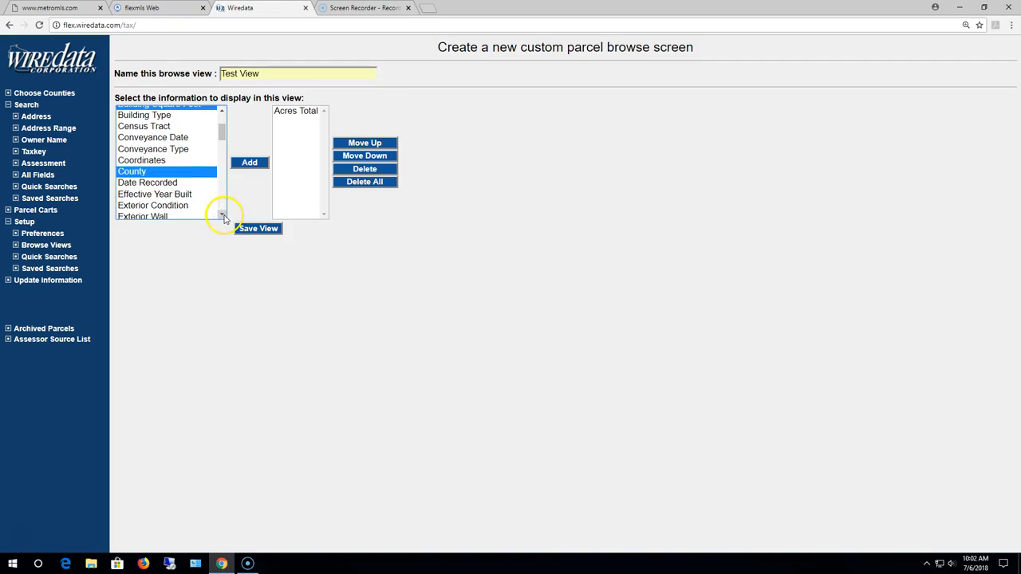
# - Extend the selection of available fields with Legal Description and Municipality
pyautogui.click(221, 215)
pyautogui.click(221, 215)
pyautogui.click(222, 216)
pyautogui.click(221, 215)
pyautogui.click(221, 215)
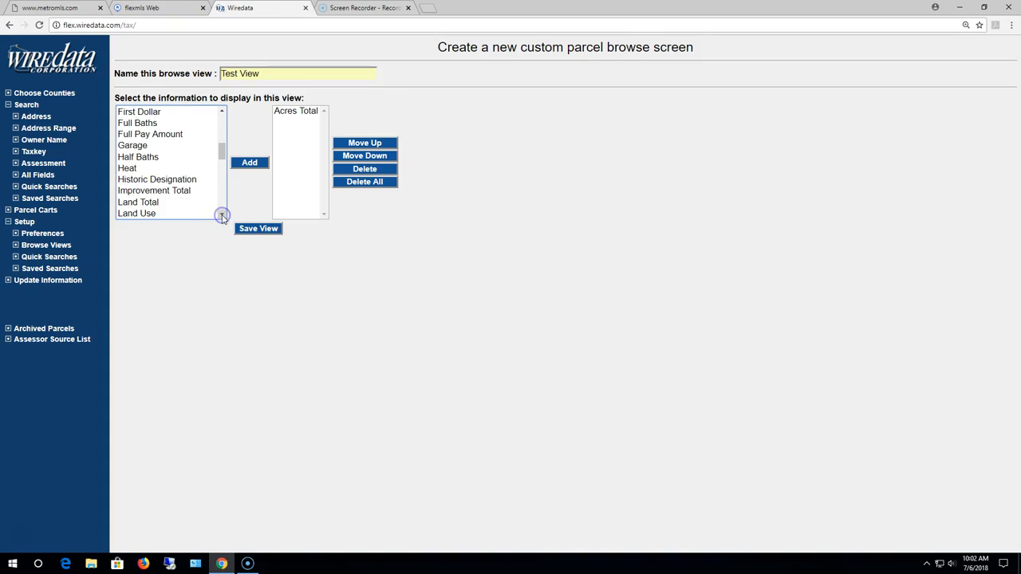
pyautogui.click(222, 215)
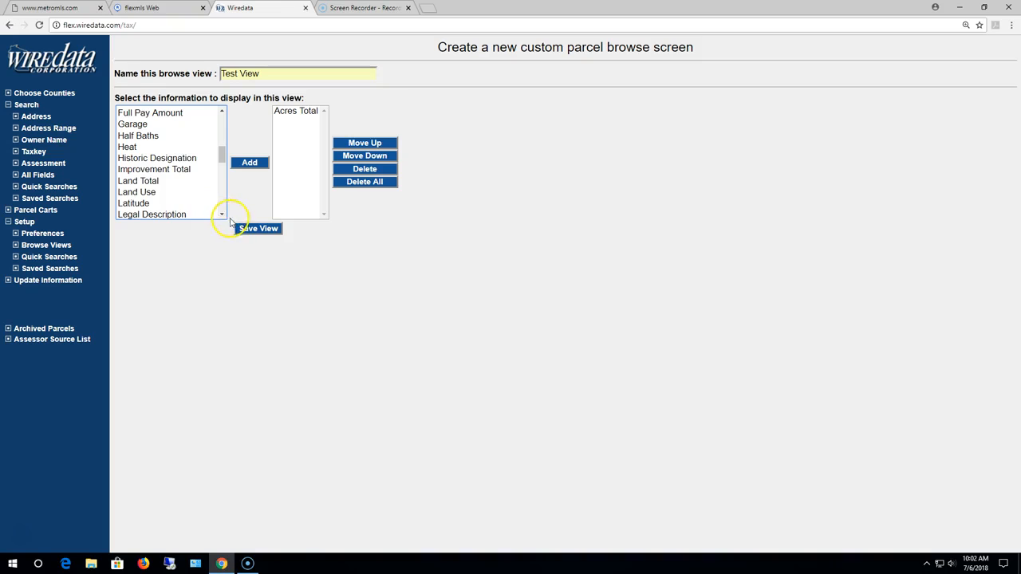
pyautogui.click(222, 215)
pyautogui.click(222, 216)
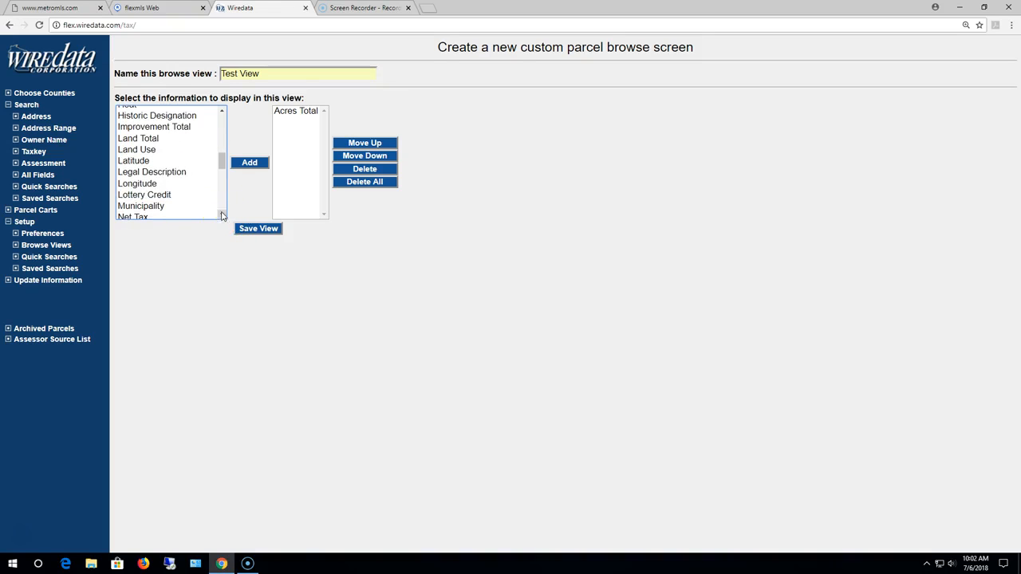
pyautogui.click(189, 171)
pyautogui.keyDown('ctrl'); pyautogui.click(156, 205); pyautogui.keyUp('ctrl')
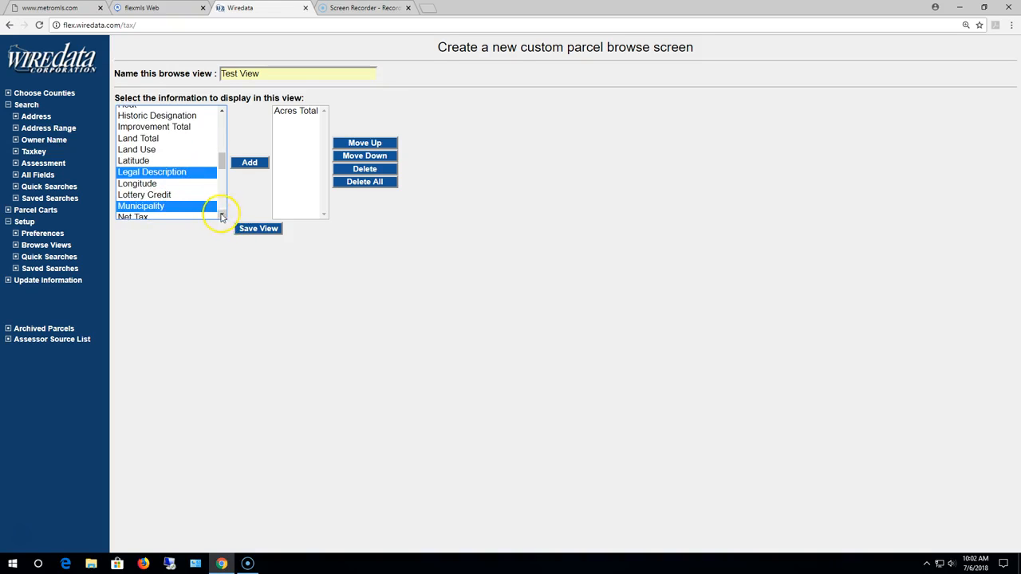
# - Include Total Tax, Year Built and Zoning in the selection and add all selected fields to the view
pyautogui.click(221, 215)
pyautogui.click(221, 215)
pyautogui.click(221, 216)
pyautogui.click(222, 215)
pyautogui.click(222, 215)
pyautogui.click(221, 215)
pyautogui.doubleClick(221, 215)
pyautogui.click(222, 215)
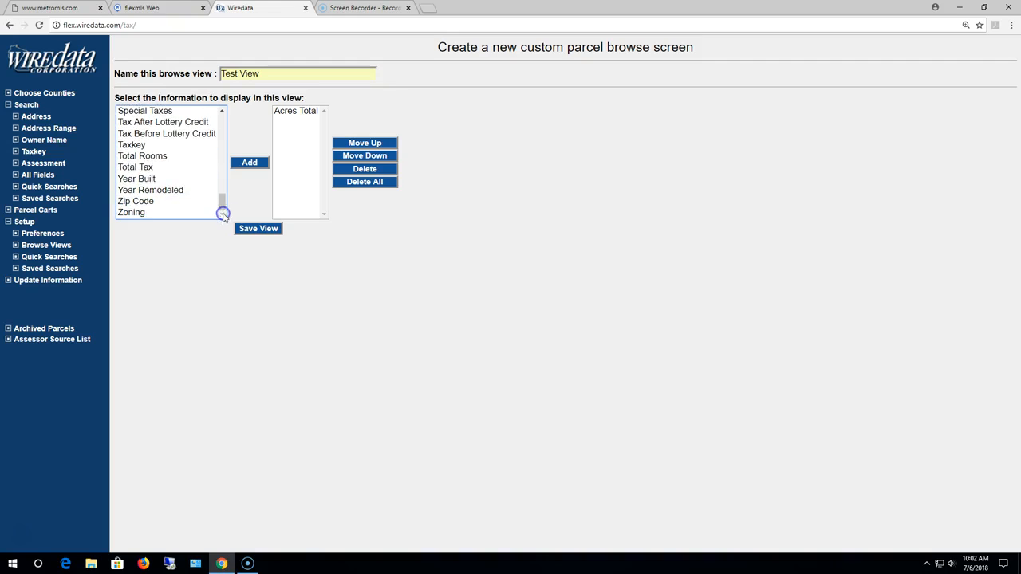
pyautogui.click(141, 182)
pyautogui.keyDown('ctrl'); pyautogui.click(142, 168); pyautogui.keyUp('ctrl')
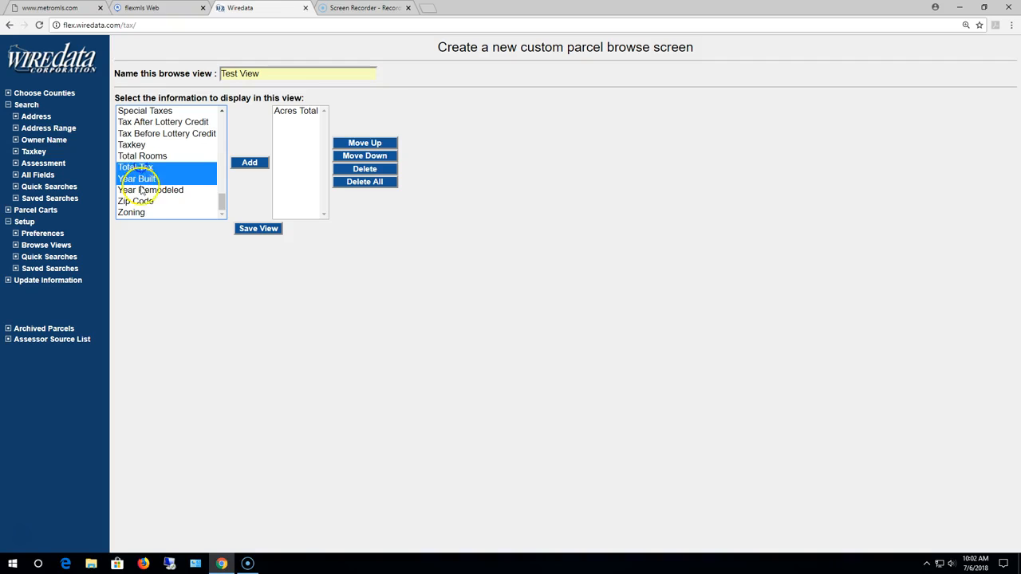
pyautogui.keyDown('ctrl'); pyautogui.click(142, 214); pyautogui.keyUp('ctrl')
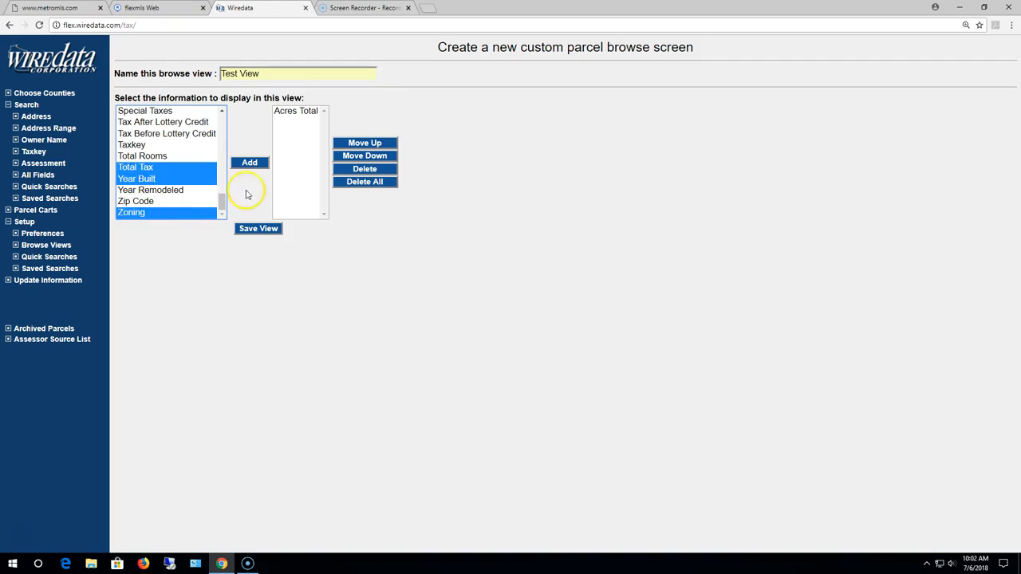
pyautogui.click(249, 161)
pyautogui.moveTo(221, 201); pyautogui.dragTo(221, 136)
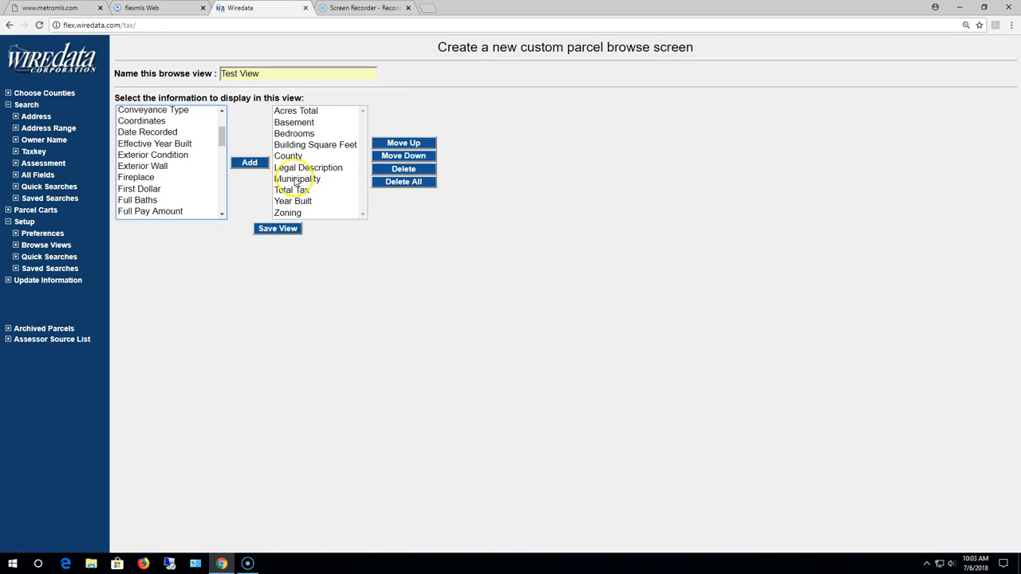
# - Move County to the first place in the view's field order
pyautogui.click(289, 155)
pyautogui.click(403, 143)
pyautogui.click(402, 143)
pyautogui.click(402, 143)
pyautogui.click(403, 143)
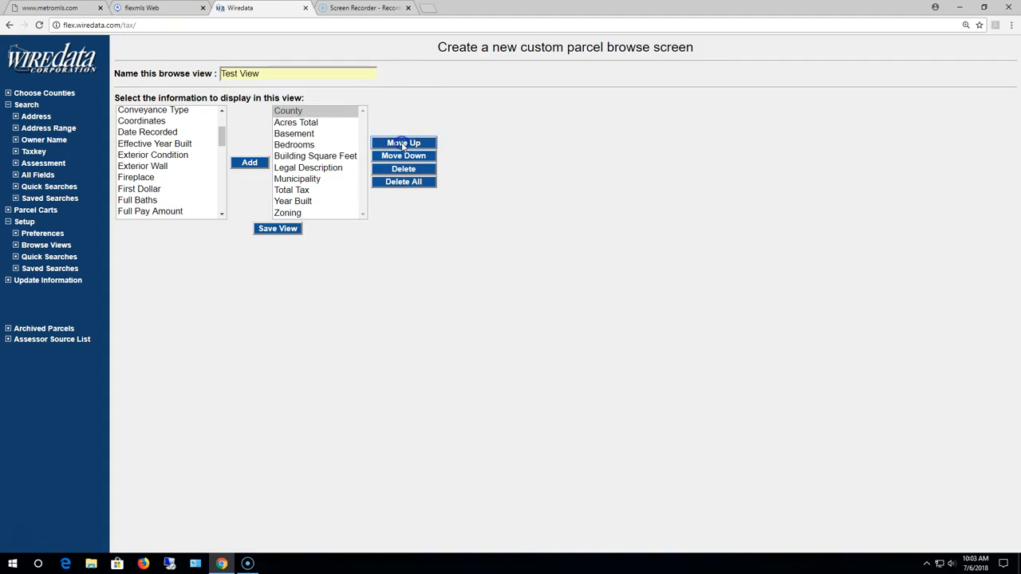
# - Move Municipality up to directly below County in the view's field order
pyautogui.click(327, 179)
pyautogui.click(408, 143)
pyautogui.click(404, 143)
pyautogui.click(403, 143)
pyautogui.click(404, 142)
pyautogui.click(403, 142)
pyautogui.click(403, 143)
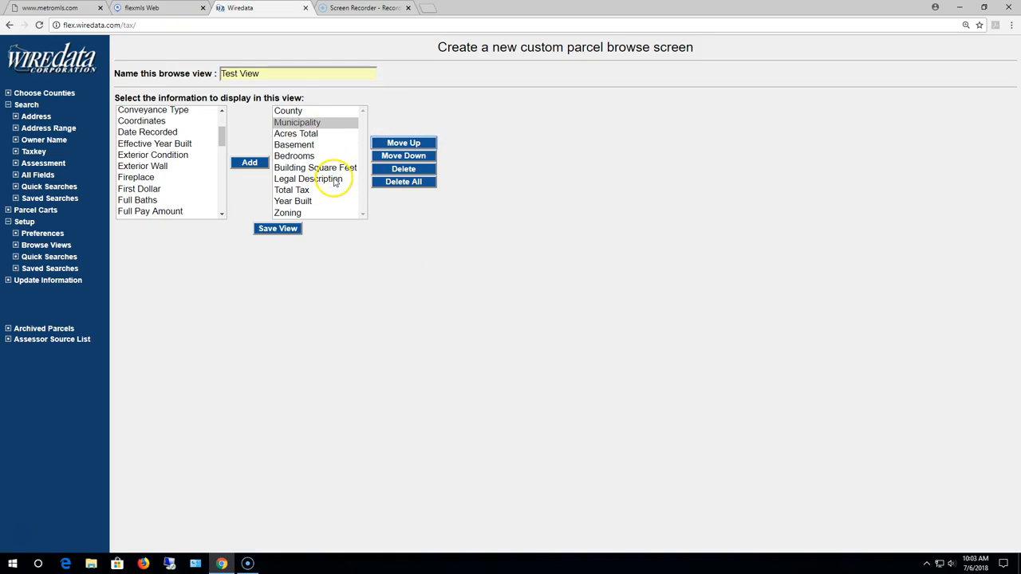
# - Move Year Built up to directly below Municipality in the view's field order
pyautogui.click(291, 201)
pyautogui.click(403, 143)
pyautogui.click(403, 143)
pyautogui.click(403, 142)
pyautogui.click(403, 143)
pyautogui.click(404, 142)
pyautogui.click(403, 143)
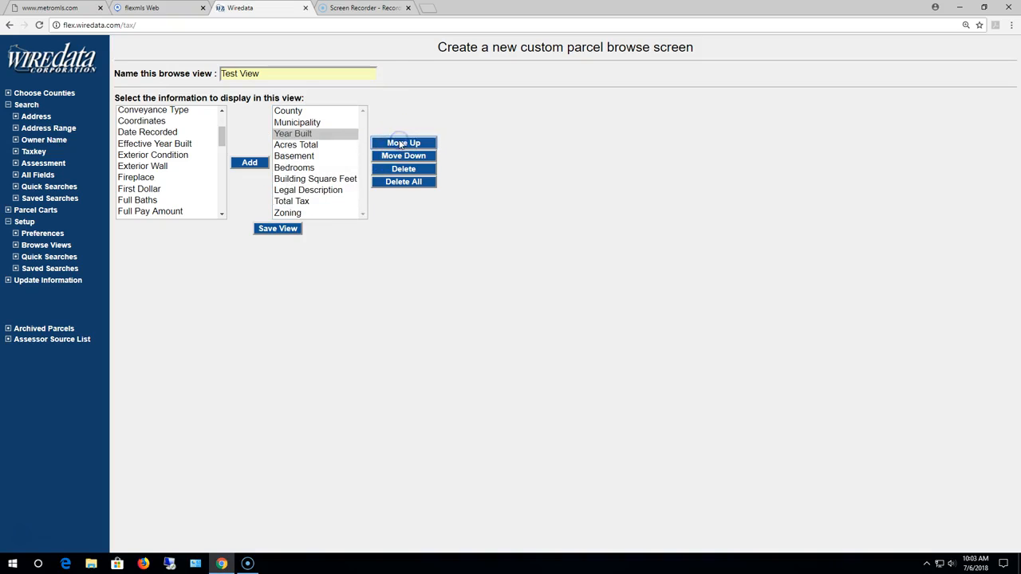
# - Remove the Legal Description field from the new browse view
pyautogui.click(325, 192)
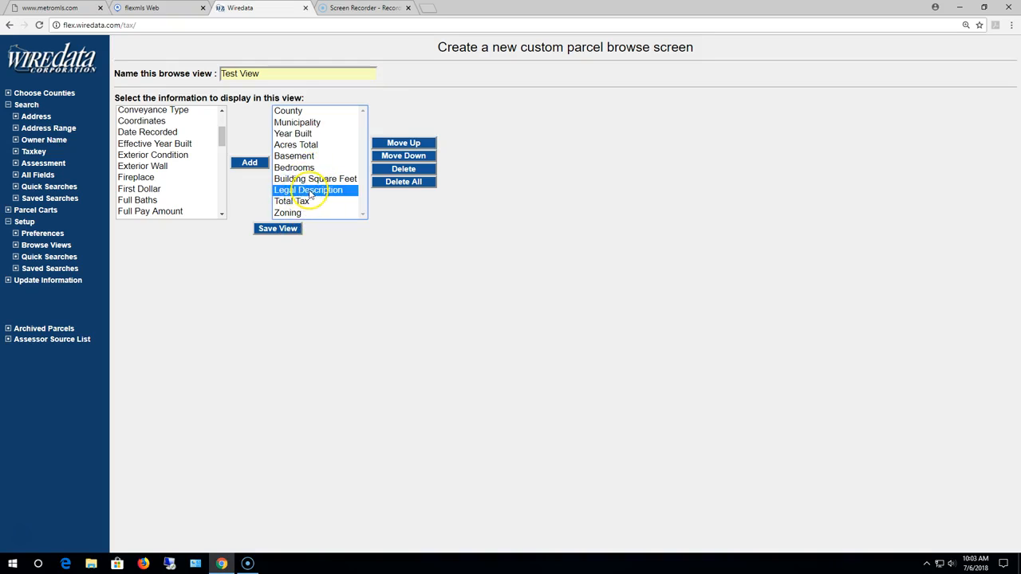
pyautogui.click(411, 169)
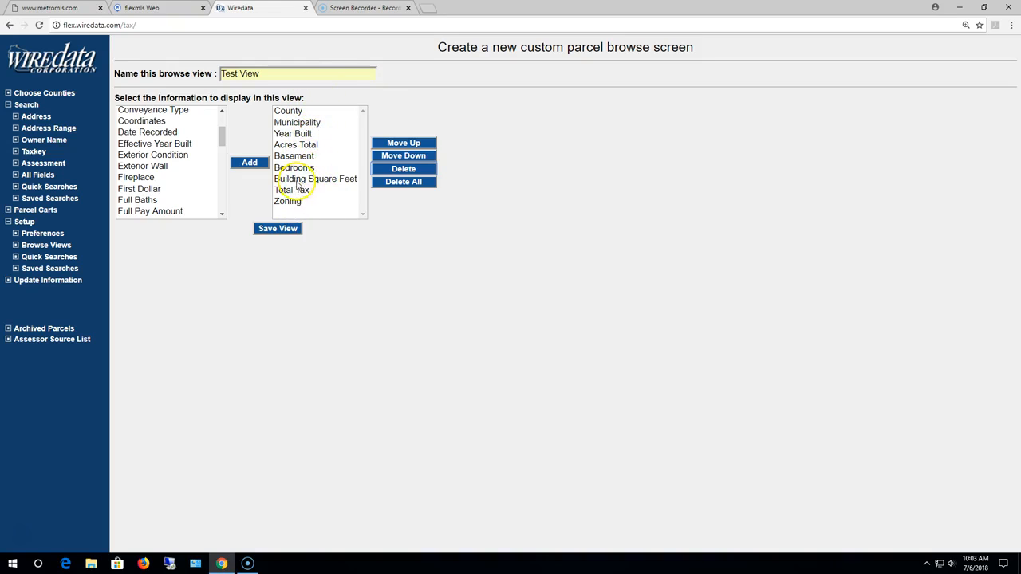
# - Save the new browse view and set Test View as the browse view in use
pyautogui.click(276, 232)
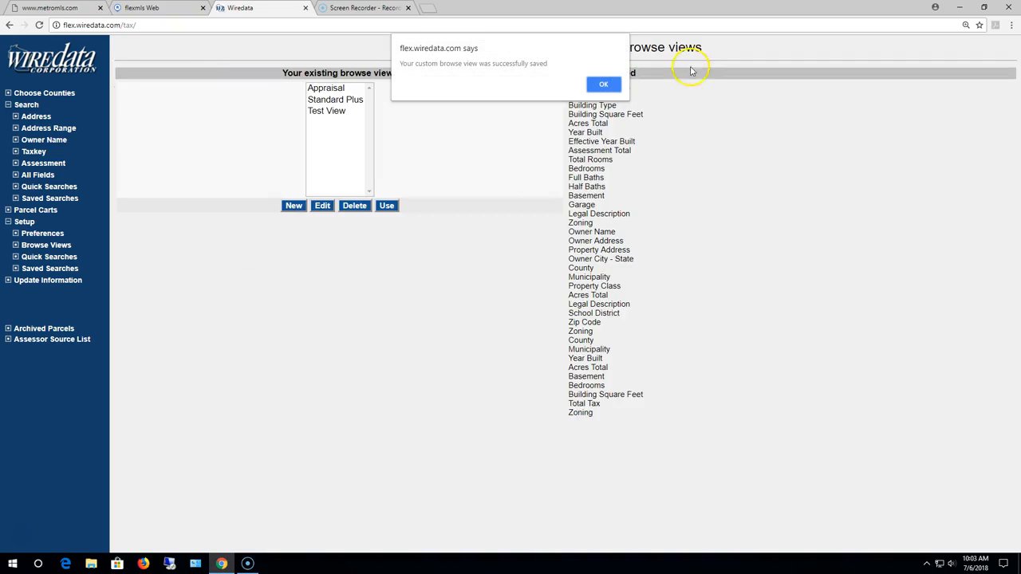
pyautogui.click(606, 86)
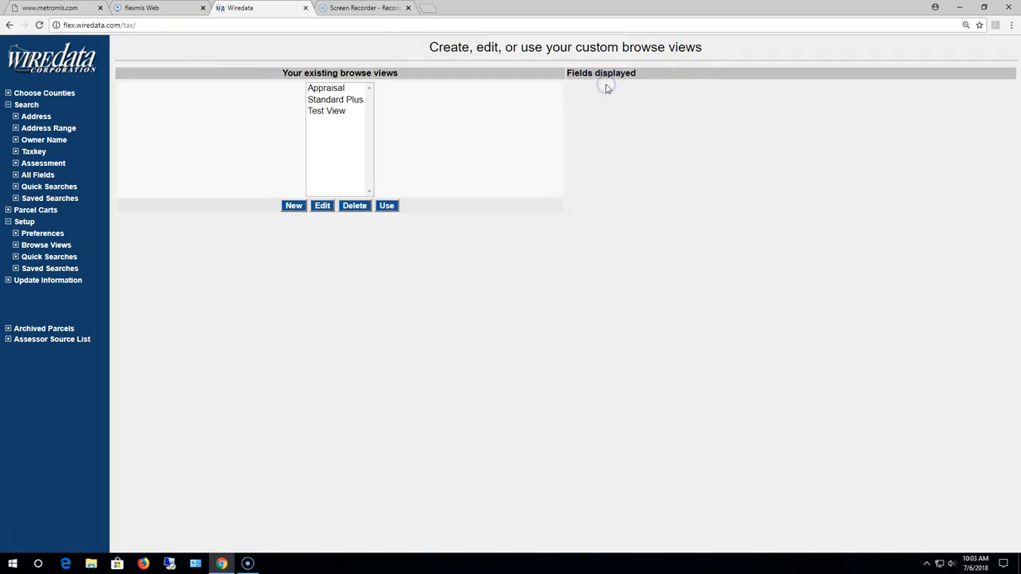
pyautogui.click(339, 112)
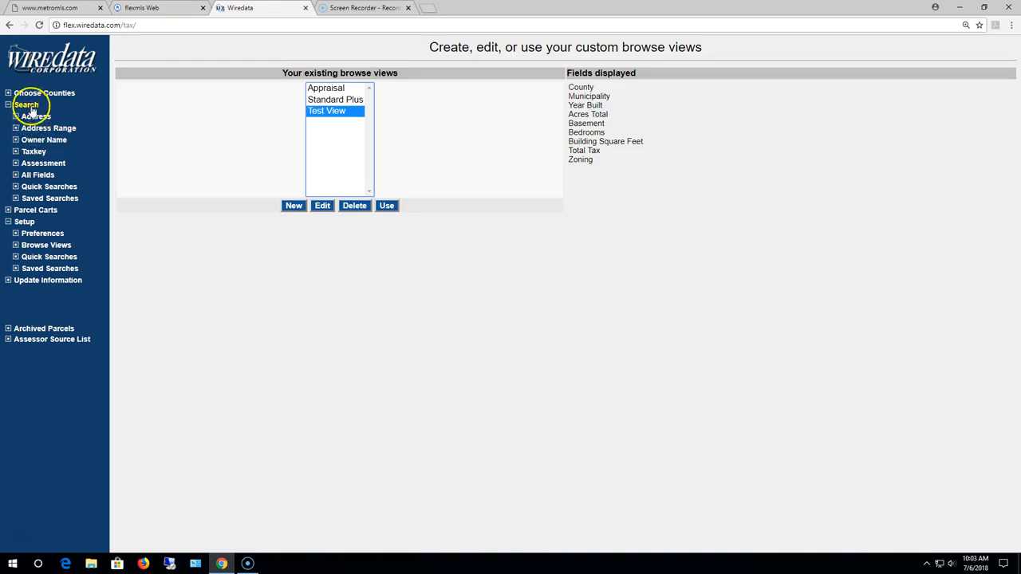
pyautogui.click(387, 207)
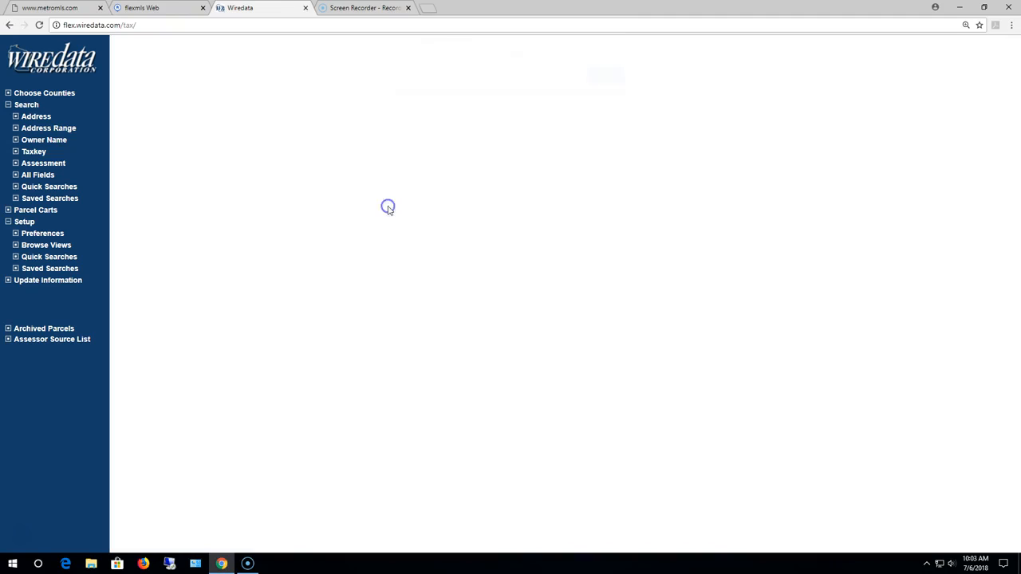
pyautogui.click(603, 84)
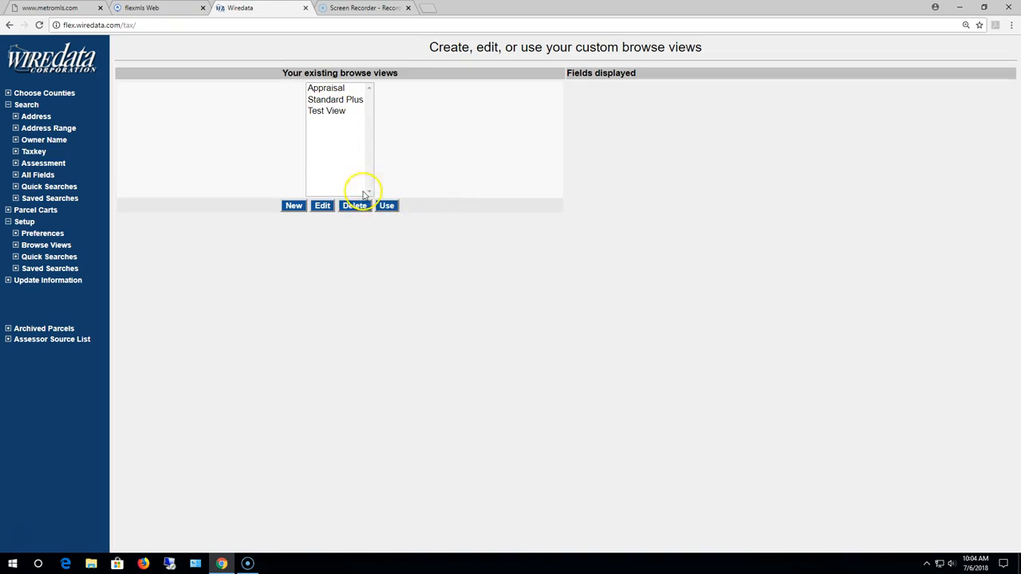
# - Run an owner name search in Milwaukee, City Of, using the saved suggestion for the owner's last name
pyautogui.click(48, 139)
pyautogui.click(233, 88)
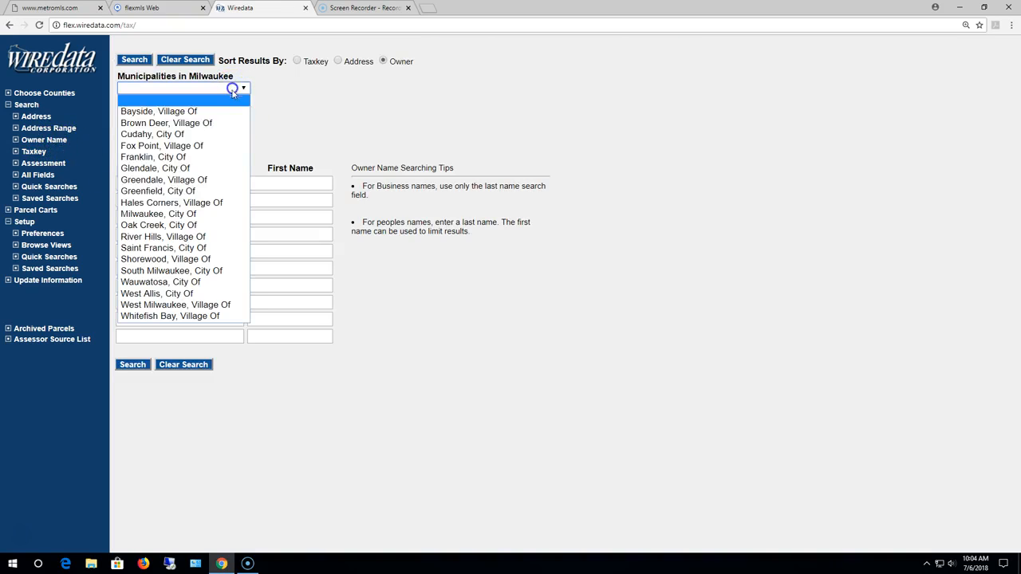
pyautogui.click(161, 215)
pyautogui.click(168, 186)
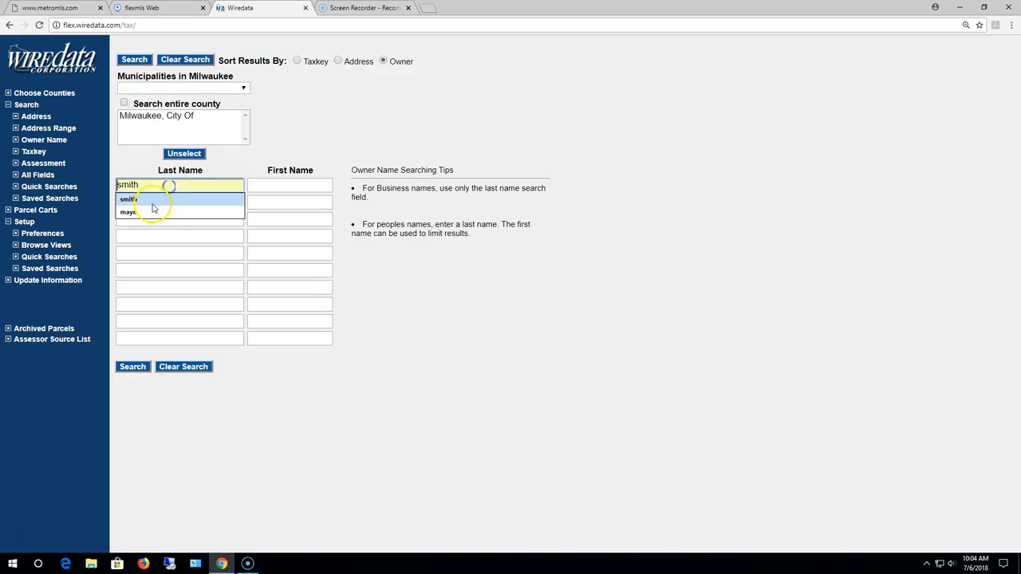
pyautogui.click(151, 201)
pyautogui.click(134, 60)
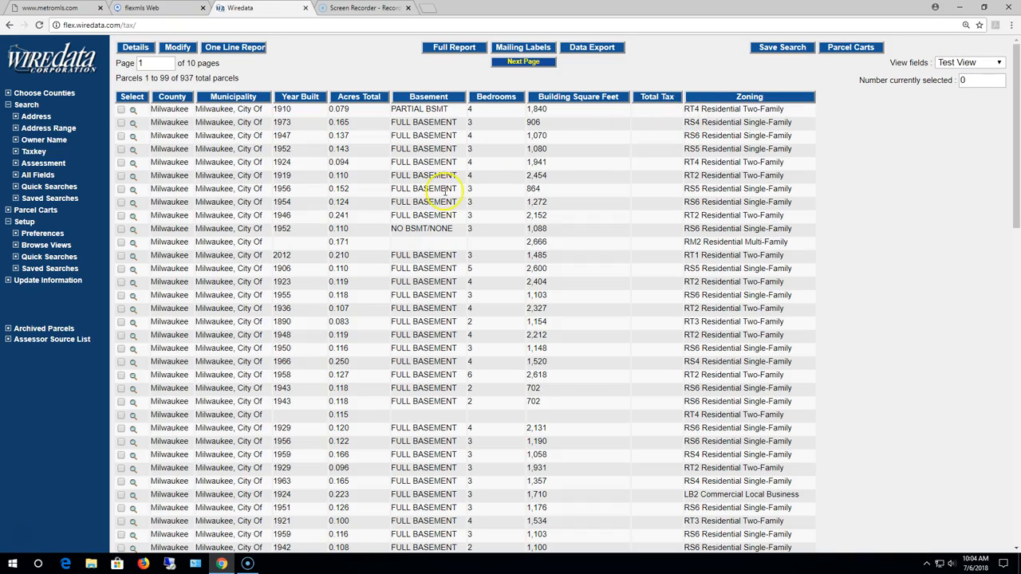
# - Sort the parcel results by Year Built in ascending order and look through the list
pyautogui.scroll(-3, 285, 221)
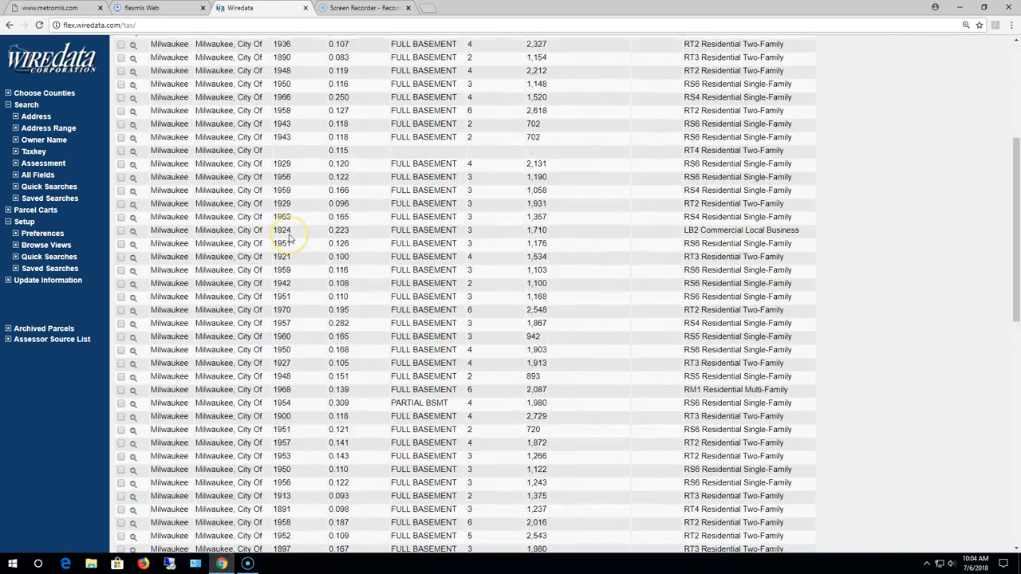
pyautogui.scroll(3, 290, 237)
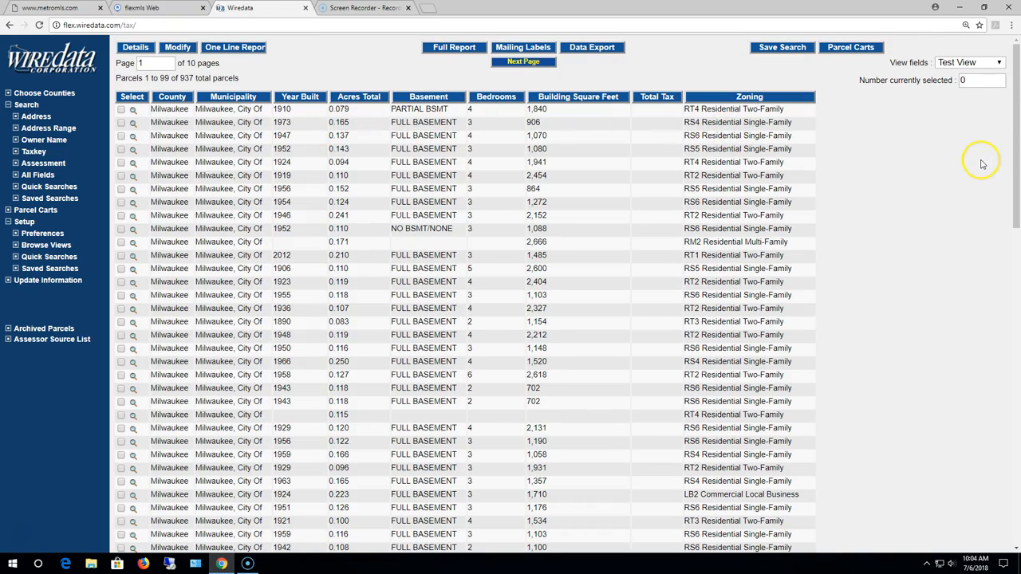
pyautogui.click(301, 97)
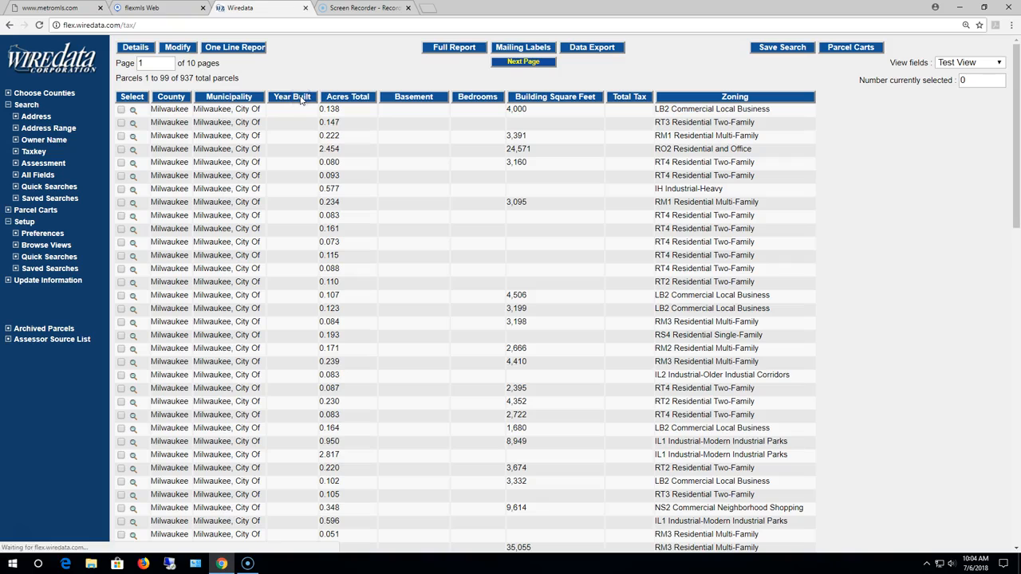
pyautogui.scroll(-5, 289, 174)
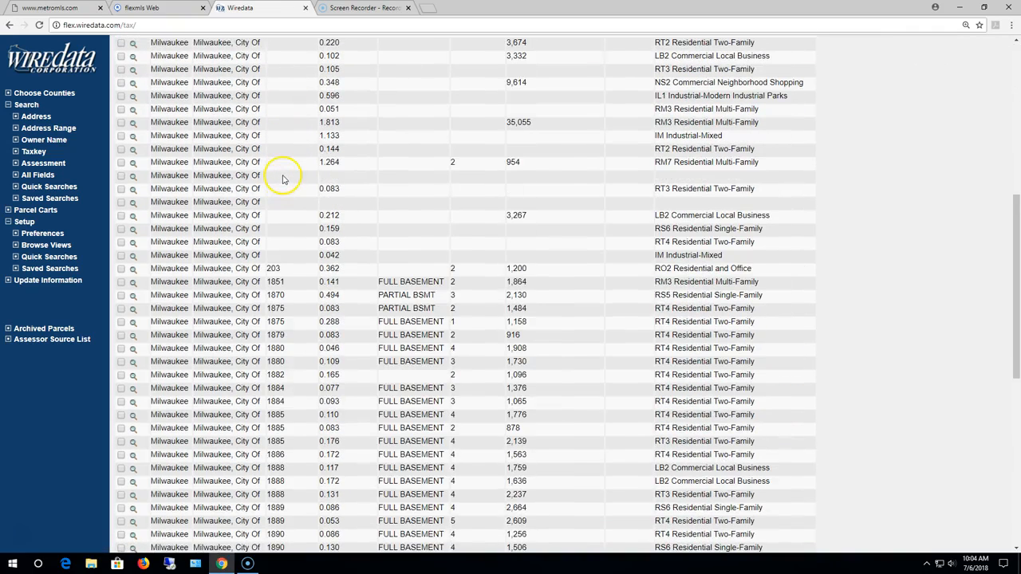
pyautogui.scroll(-1, 310, 265)
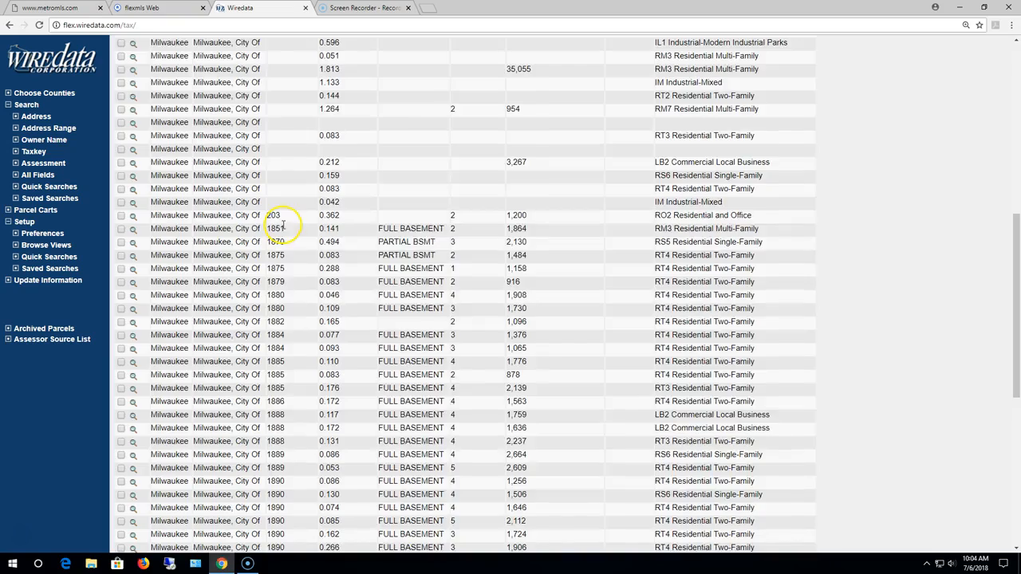
# - Reverse the Year Built sort to list the newest buildings first and review the parcels
pyautogui.scroll(7, 283, 226)
pyautogui.click(287, 97)
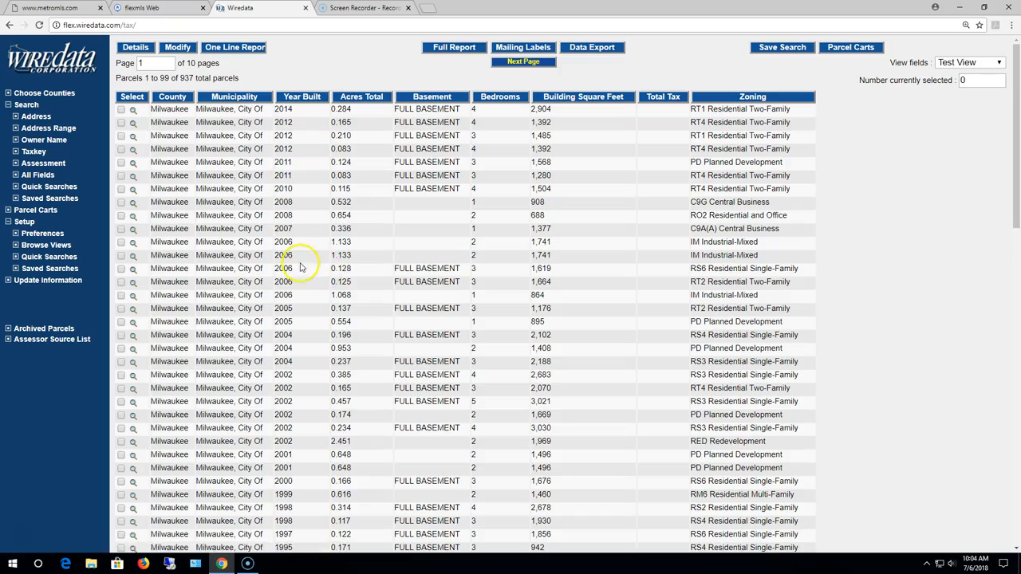
pyautogui.scroll(-5, 301, 267)
pyautogui.scroll(3, 302, 270)
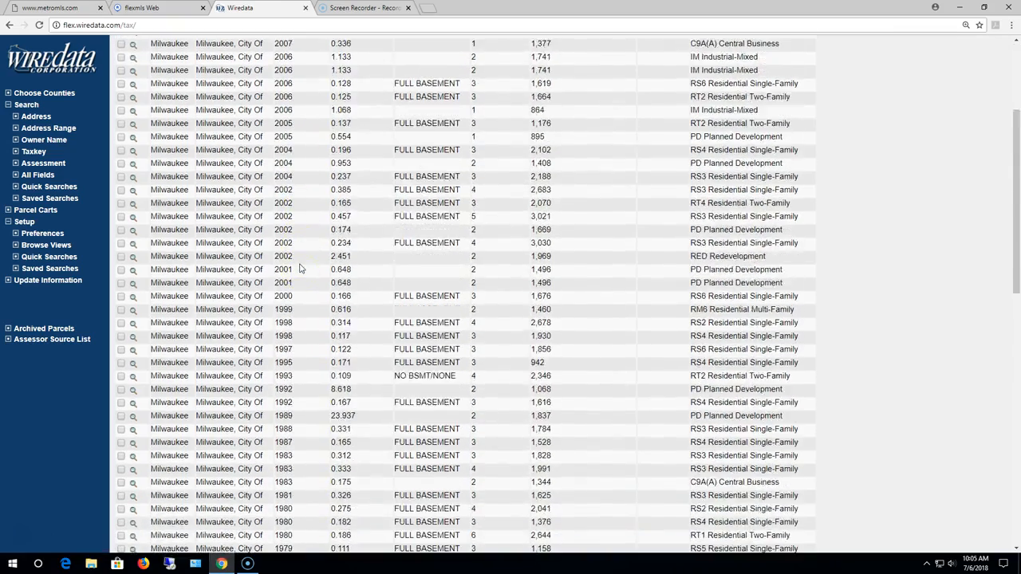
pyautogui.scroll(3, 301, 268)
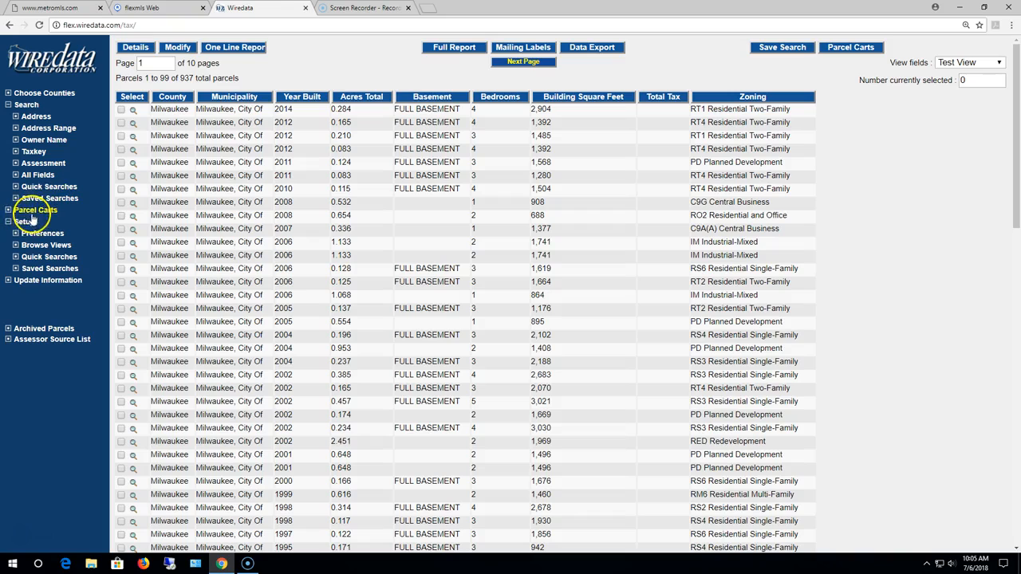
# - Open the Test View browse view for editing and save it under the same name, overwriting the existing one
pyautogui.click(41, 245)
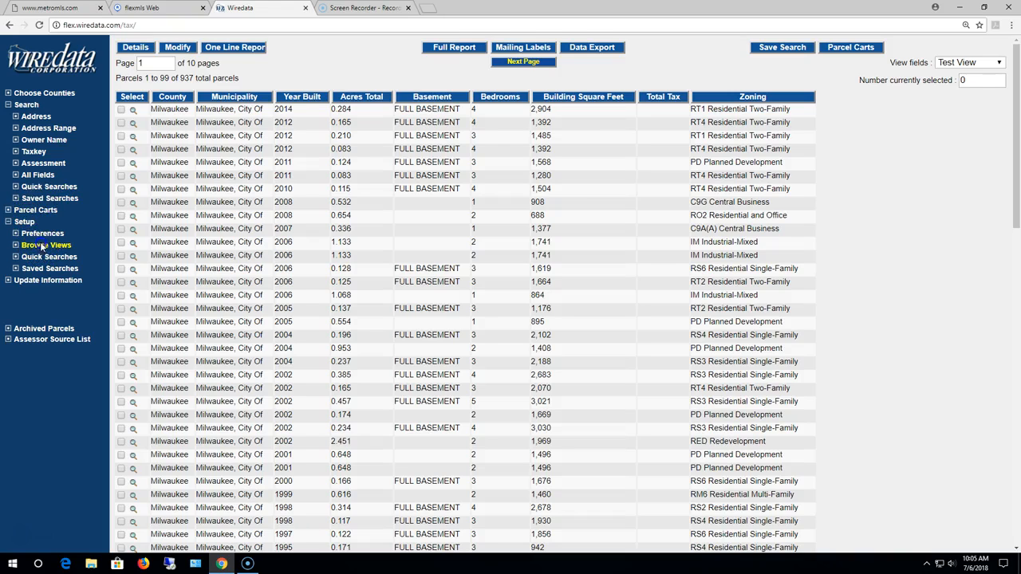
pyautogui.click(328, 111)
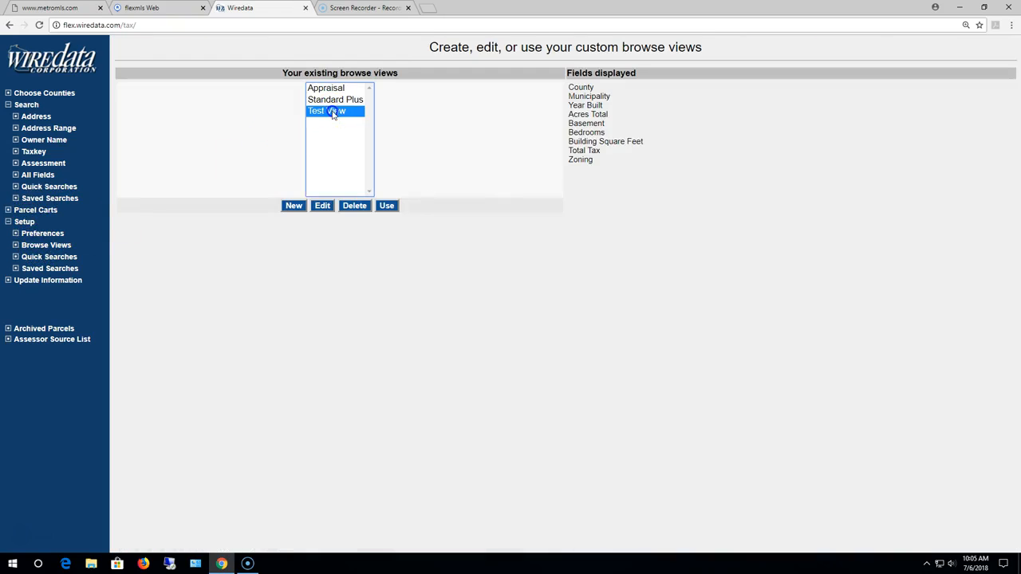
pyautogui.click(322, 206)
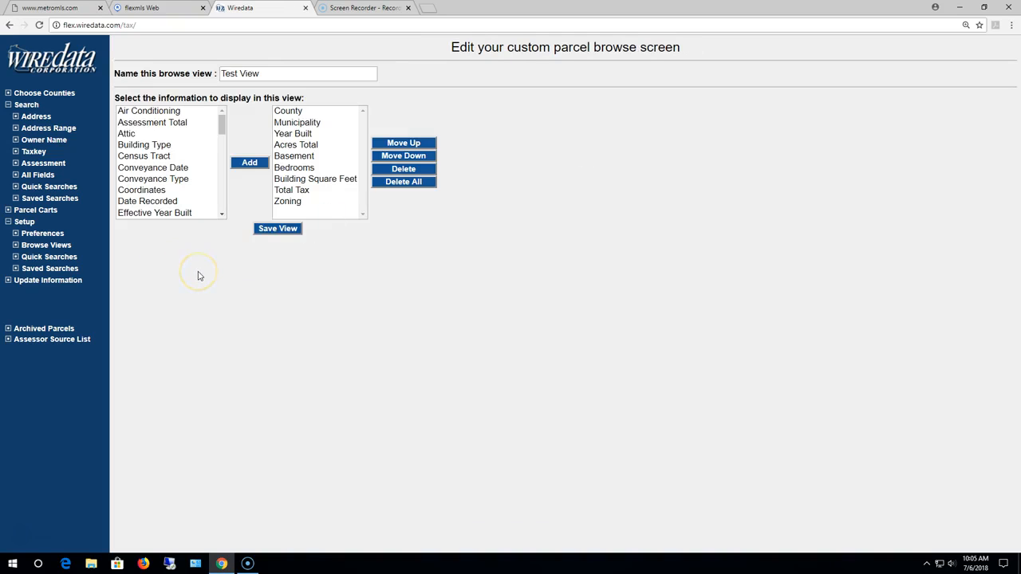
pyautogui.click(276, 228)
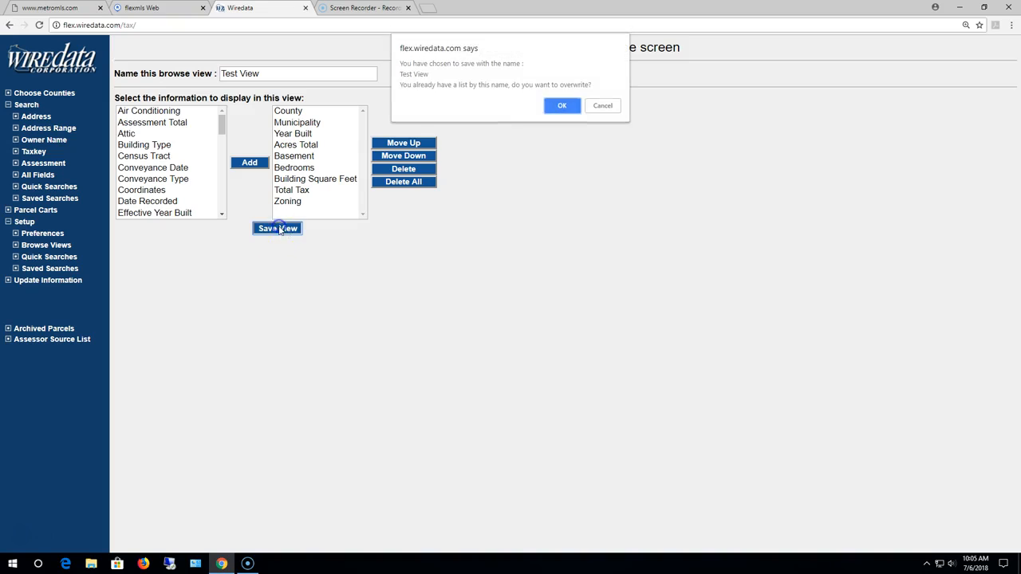
pyautogui.click(559, 104)
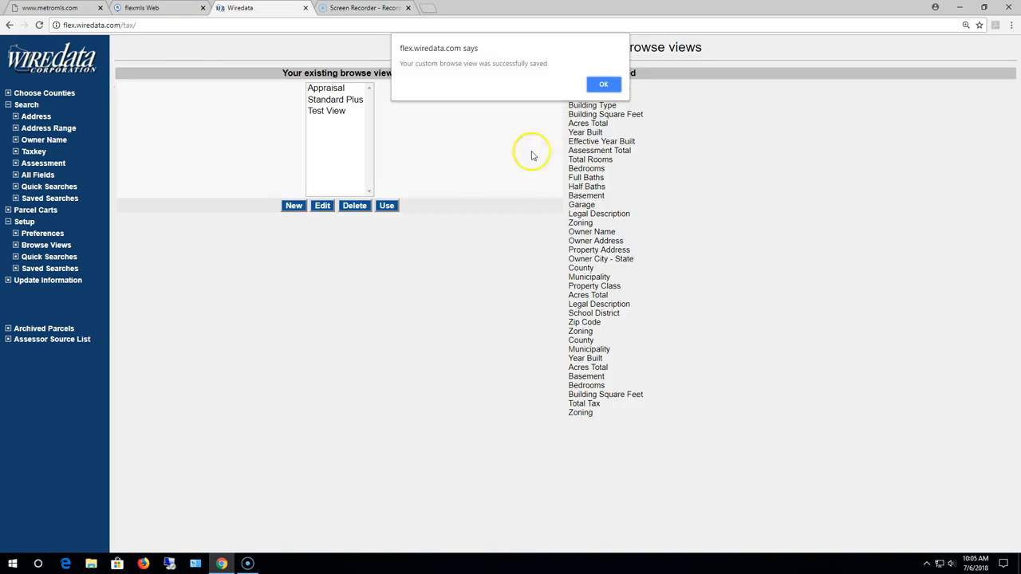
pyautogui.click(603, 85)
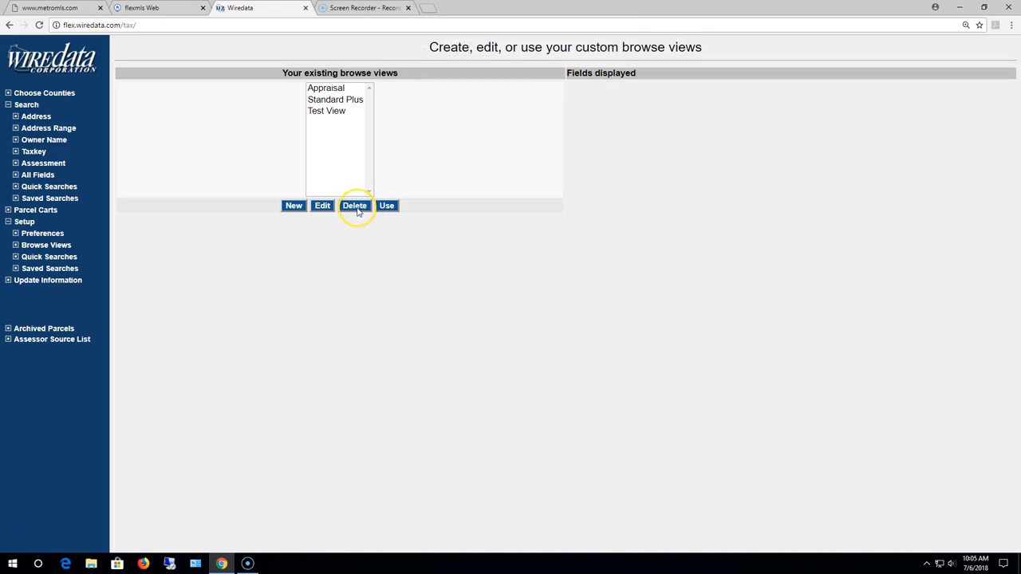